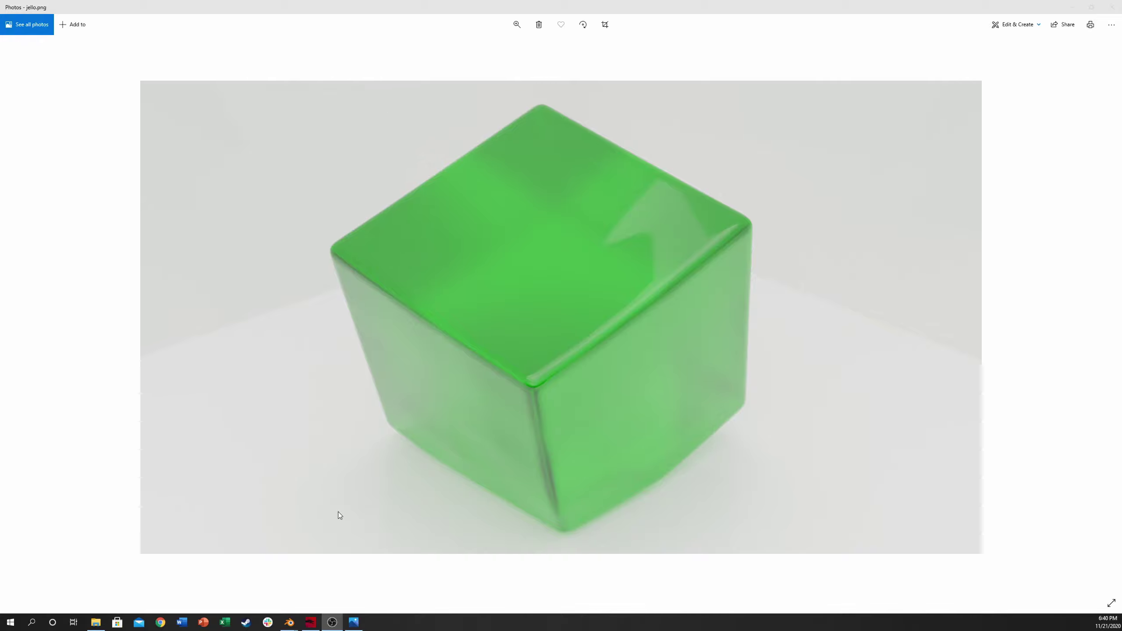
# Turn on the on-screen input display from the viewport side panel and deselect the cube
pyautogui.click(1111, 7)
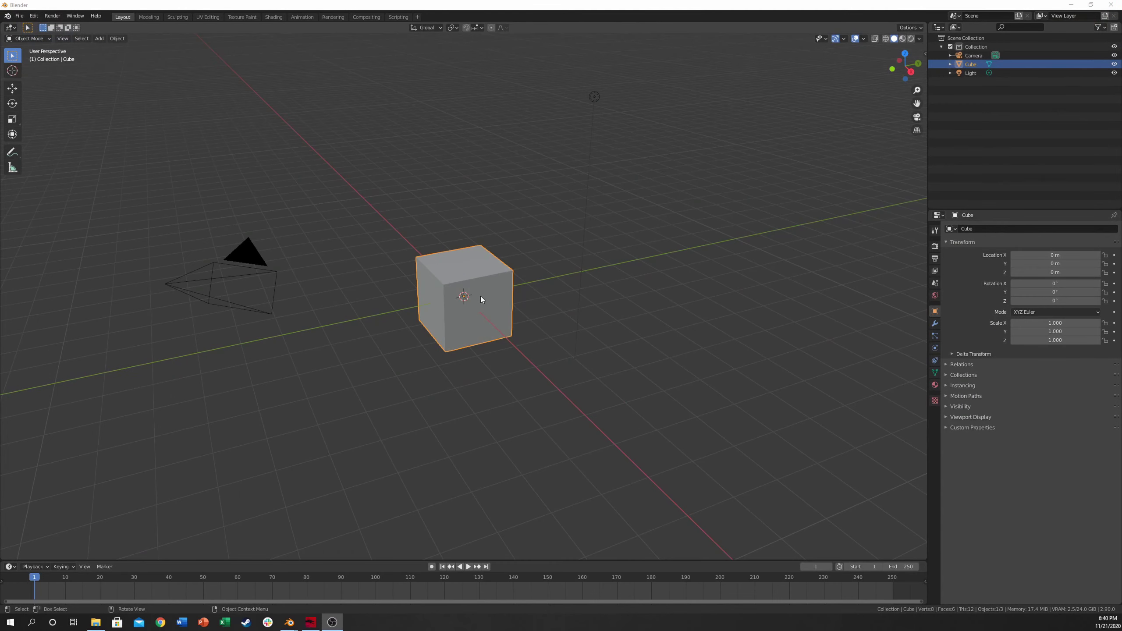
pyautogui.moveTo(462, 226); pyautogui.dragTo(550, 239, button='middle')
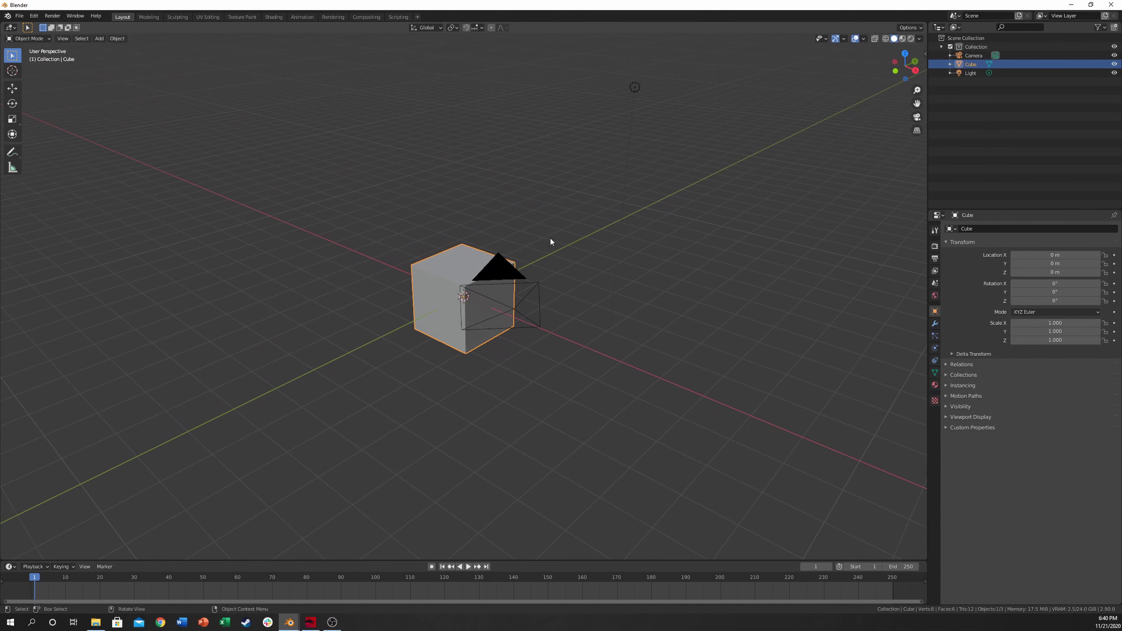
pyautogui.press('n')
pyautogui.click(921, 128)
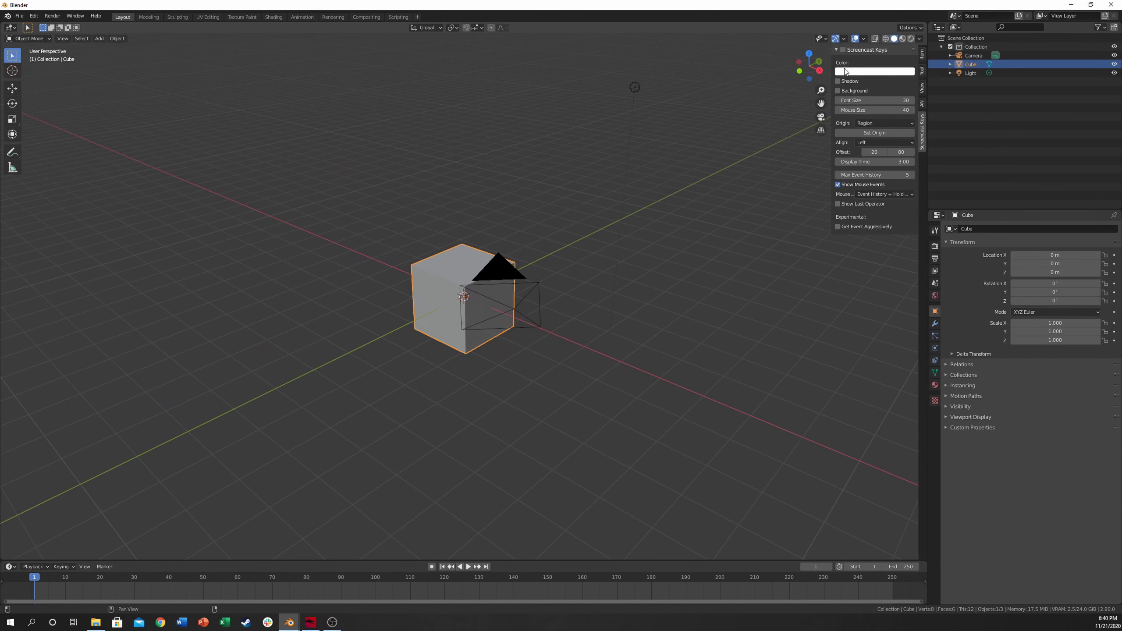
pyautogui.click(843, 50)
pyautogui.click(724, 244)
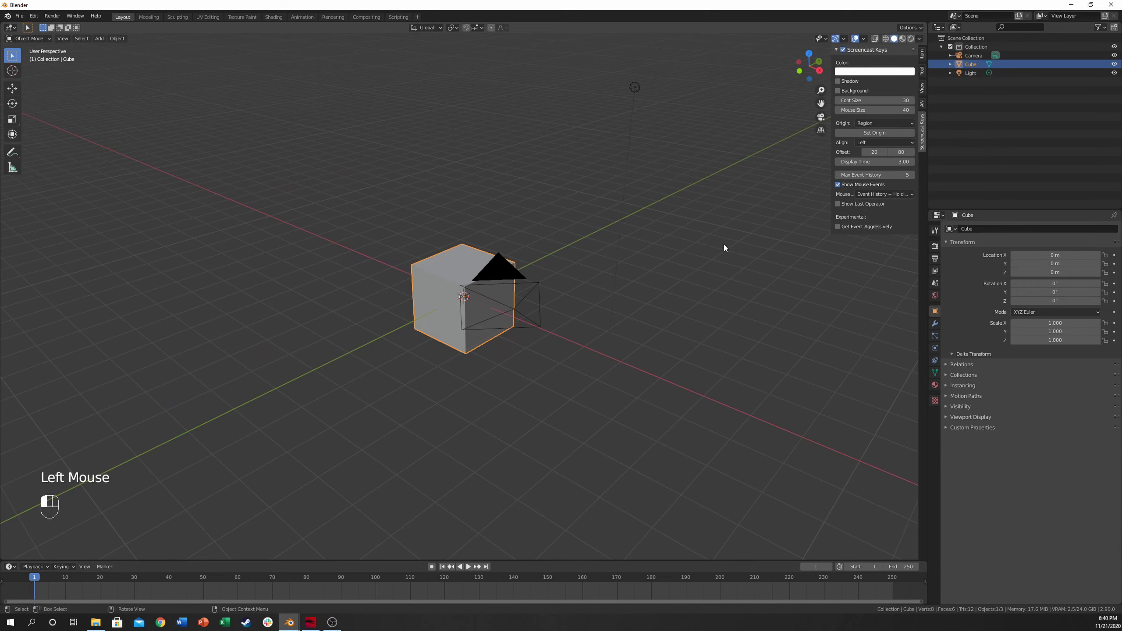
pyautogui.moveTo(724, 245); pyautogui.dragTo(533, 301, button='middle')
# Add a plane mesh and move it straight down below the cube
pyautogui.hotkey('shift', 'a')
pyautogui.moveTo(493, 311)
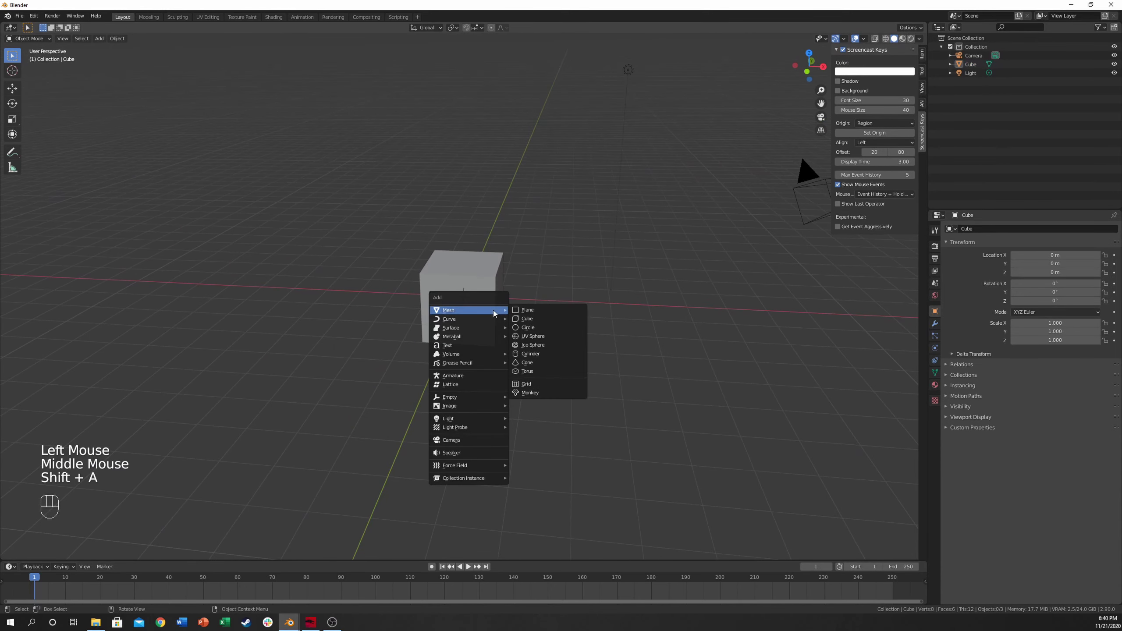
pyautogui.click(557, 311)
pyautogui.press('g')
pyautogui.press('z')
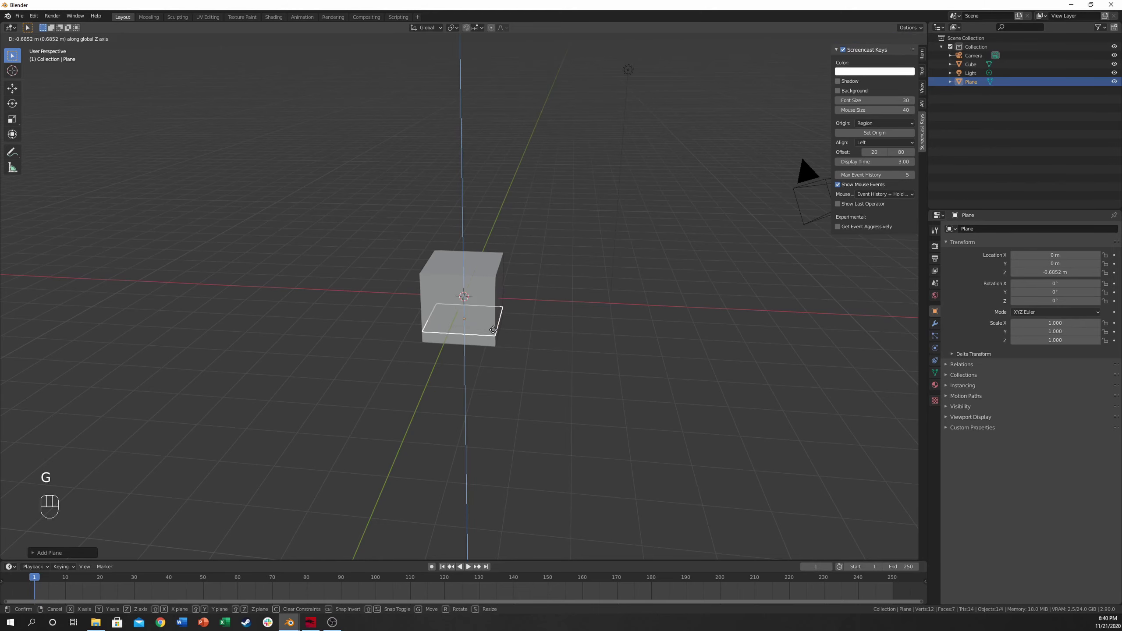
pyautogui.click(497, 344)
# Select the plane in front view and scale it up into a wide floor
pyautogui.moveTo(470, 355); pyautogui.dragTo(480, 323, button='middle')
pyautogui.press('KP_1')
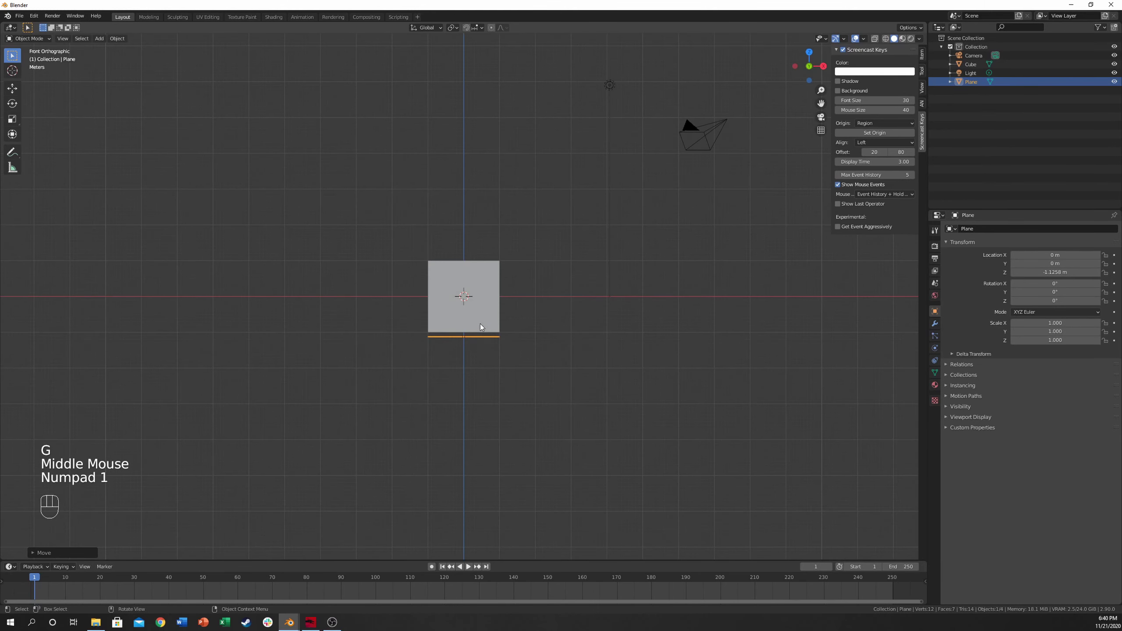
pyautogui.scroll(2, 486, 323)
pyautogui.scroll(2, 492, 325)
pyautogui.click(490, 256)
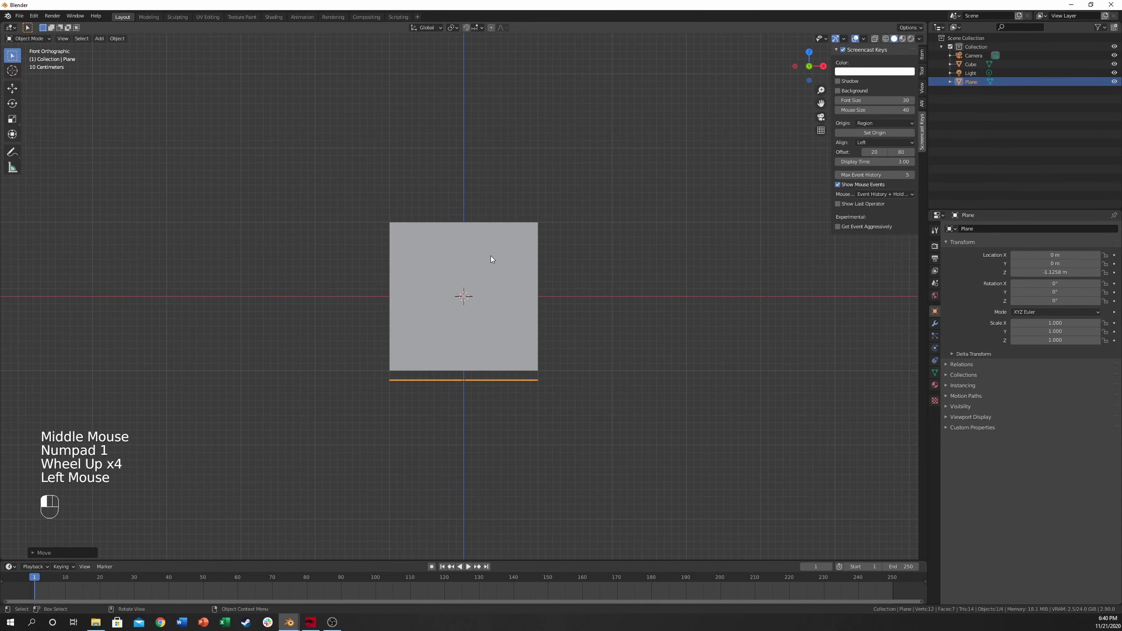
pyautogui.moveTo(414, 375); pyautogui.dragTo(477, 418)
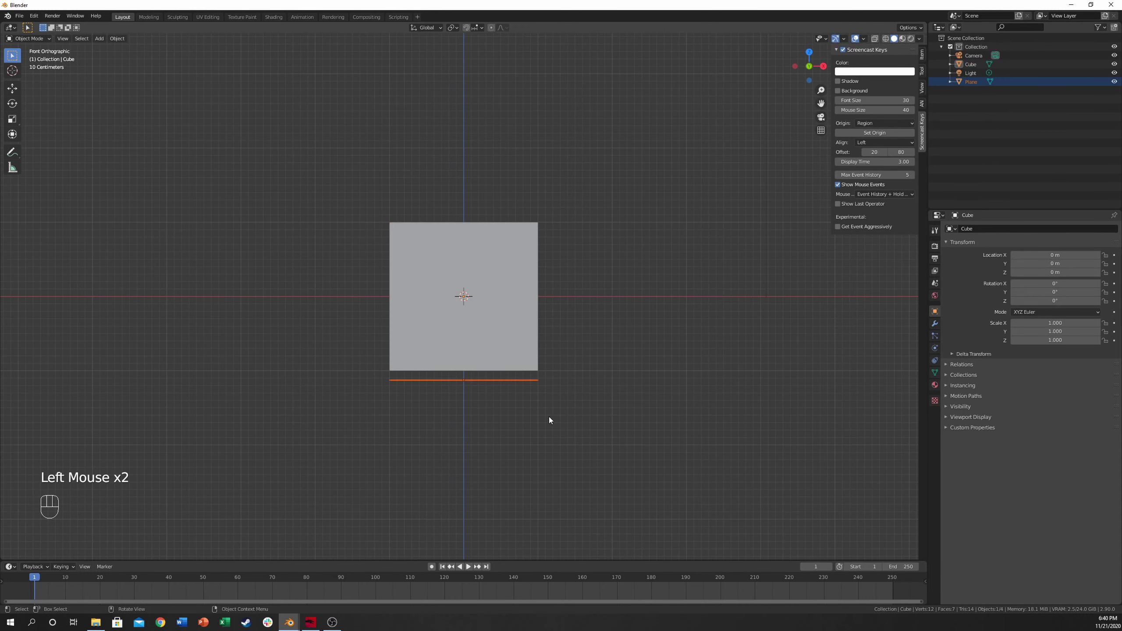
pyautogui.press('s')
pyautogui.click(776, 432)
pyautogui.moveTo(777, 432); pyautogui.dragTo(582, 377, button='middle')
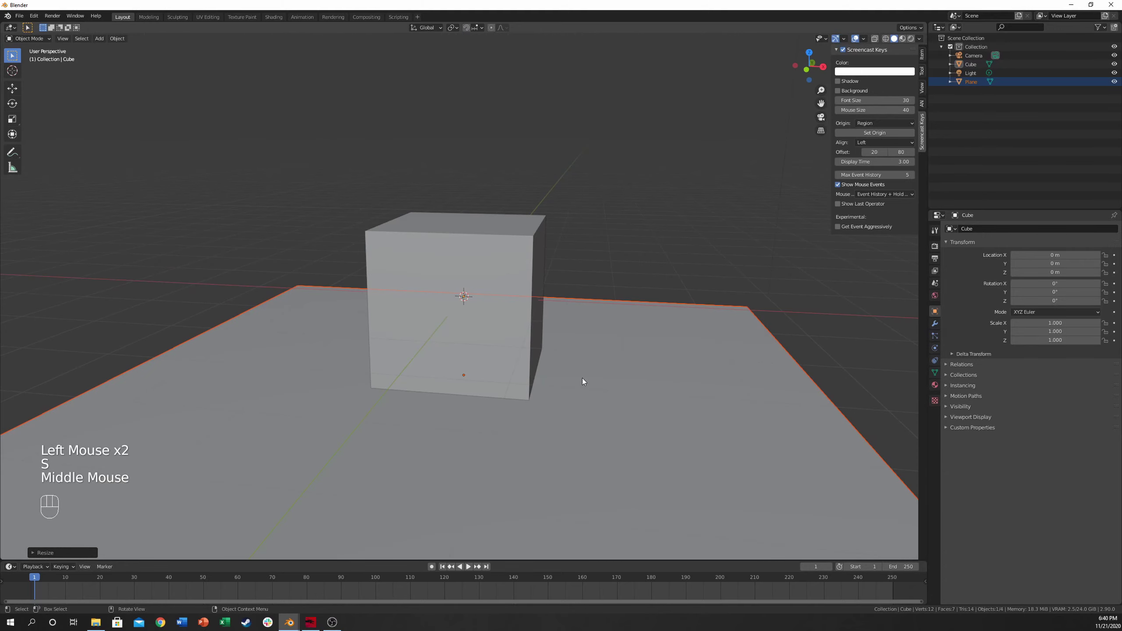
pyautogui.scroll(-5, 478, 382)
pyautogui.moveTo(478, 382); pyautogui.dragTo(427, 310, button='middle')
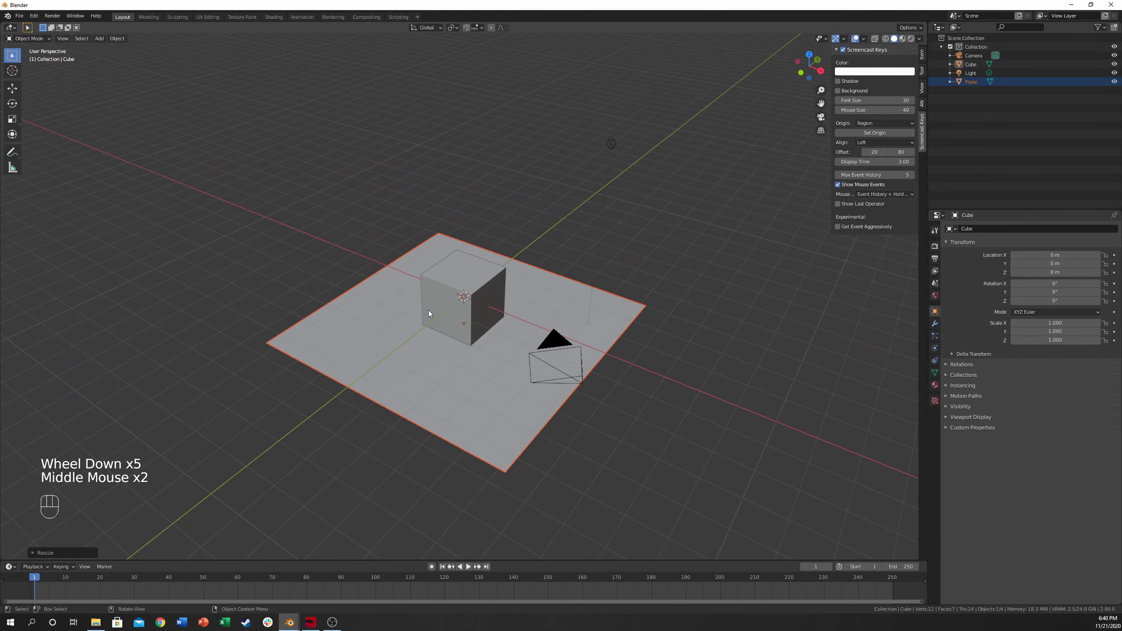
# Add Collision physics to the cube from the Physics tab
pyautogui.click(934, 349)
pyautogui.click(990, 249)
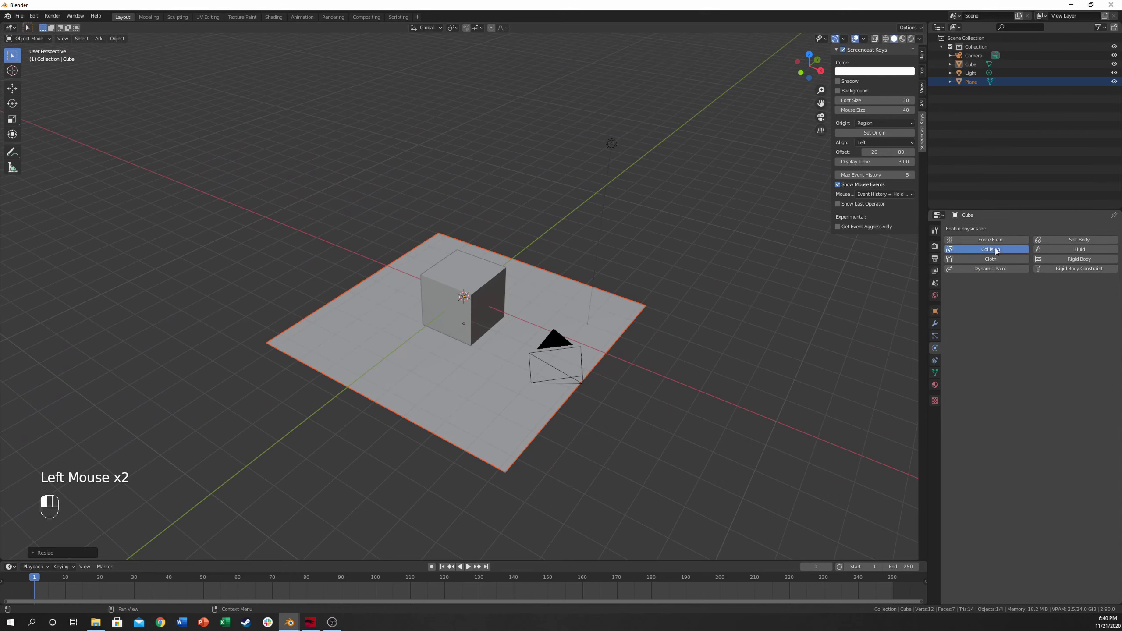
pyautogui.moveTo(451, 396); pyautogui.dragTo(479, 365, button='middle')
pyautogui.scroll(3, 475, 365)
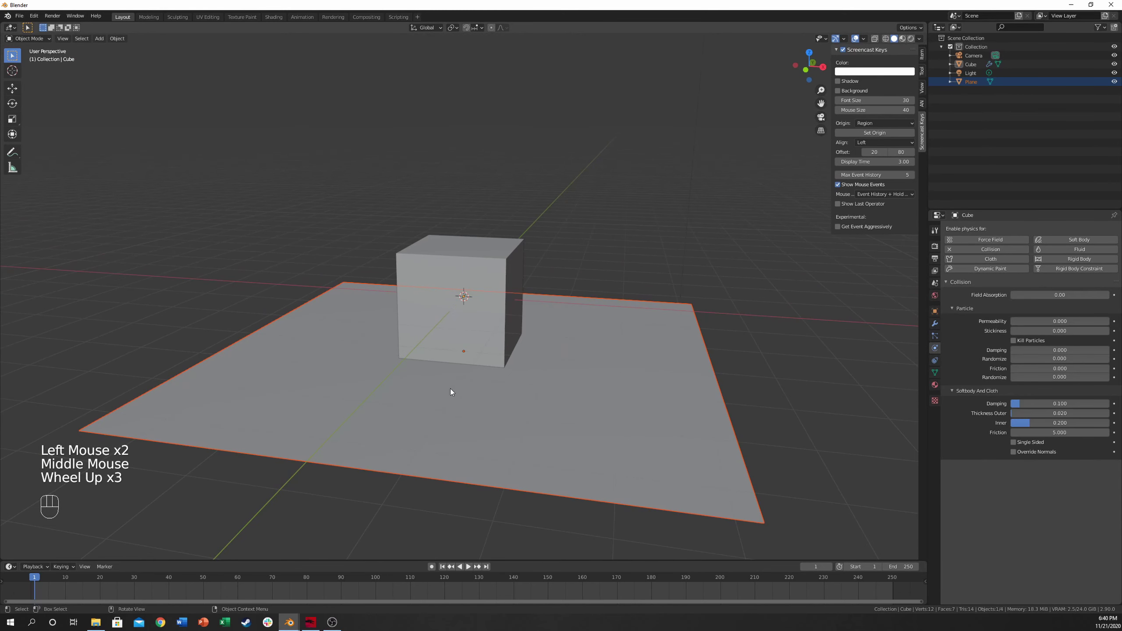
# Lift the cube above the floor and rotate it to a tilted angle
pyautogui.click(437, 266)
pyautogui.press('g')
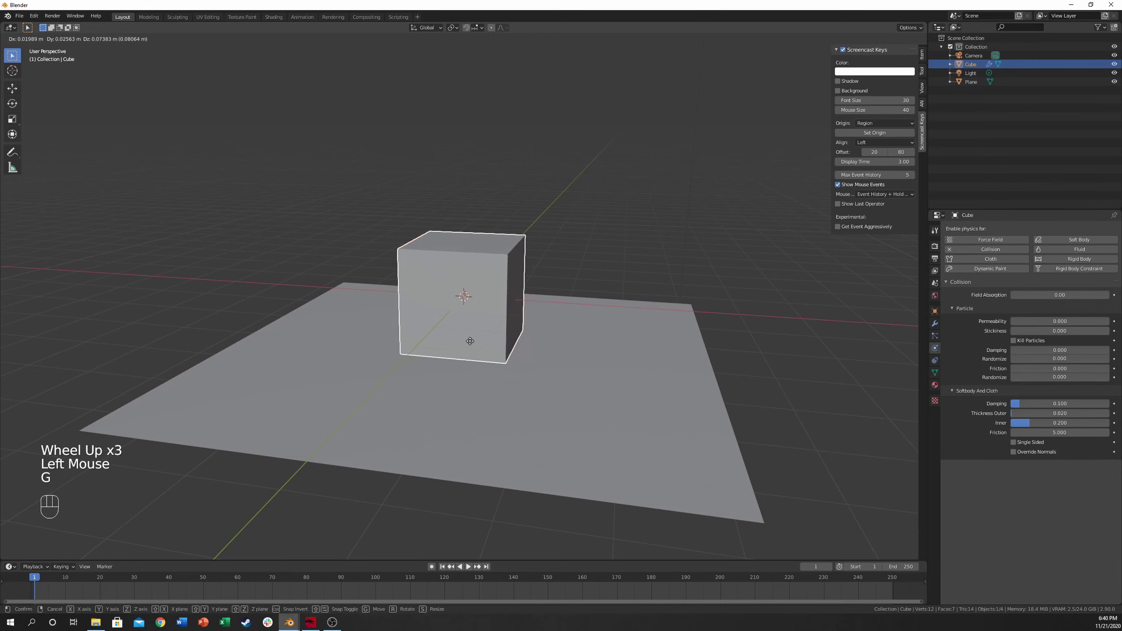
pyautogui.click(466, 275)
pyautogui.moveTo(539, 308); pyautogui.dragTo(535, 308, button='middle')
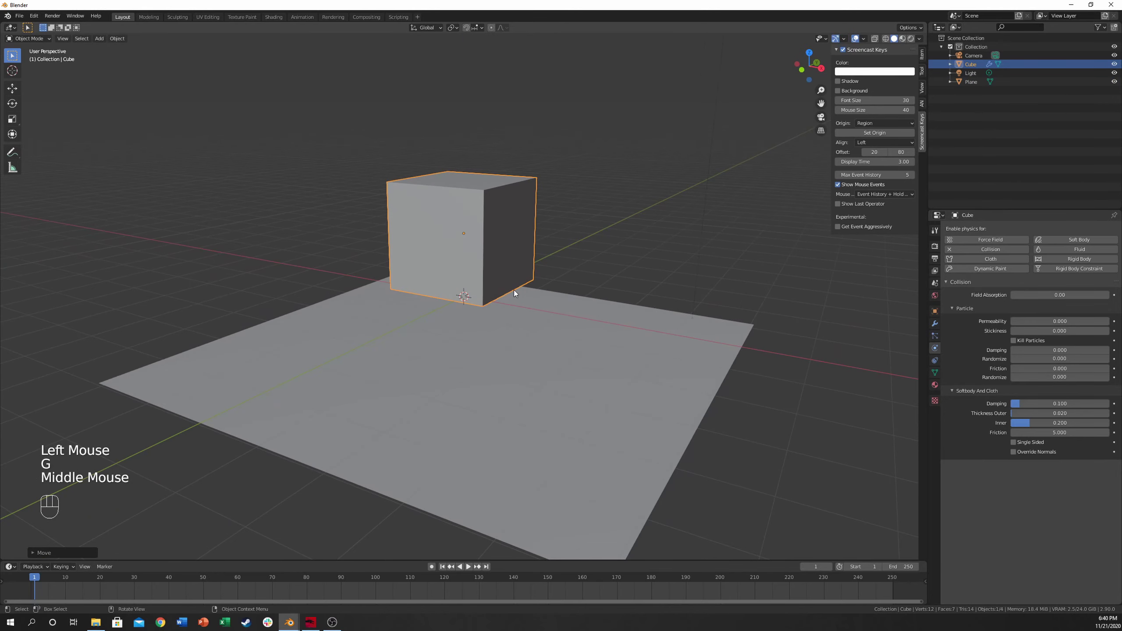
pyautogui.press('r')
pyautogui.press('r')
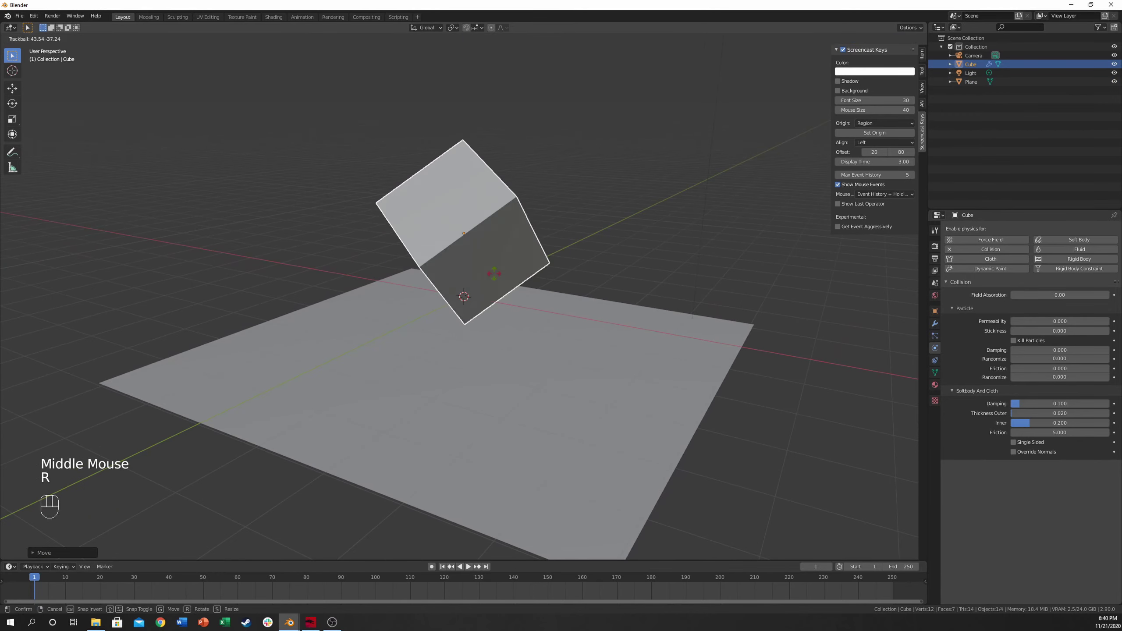
pyautogui.click(525, 261)
pyautogui.moveTo(525, 260); pyautogui.dragTo(468, 277, button='middle')
pyautogui.moveTo(497, 316); pyautogui.dragTo(480, 354, button='middle')
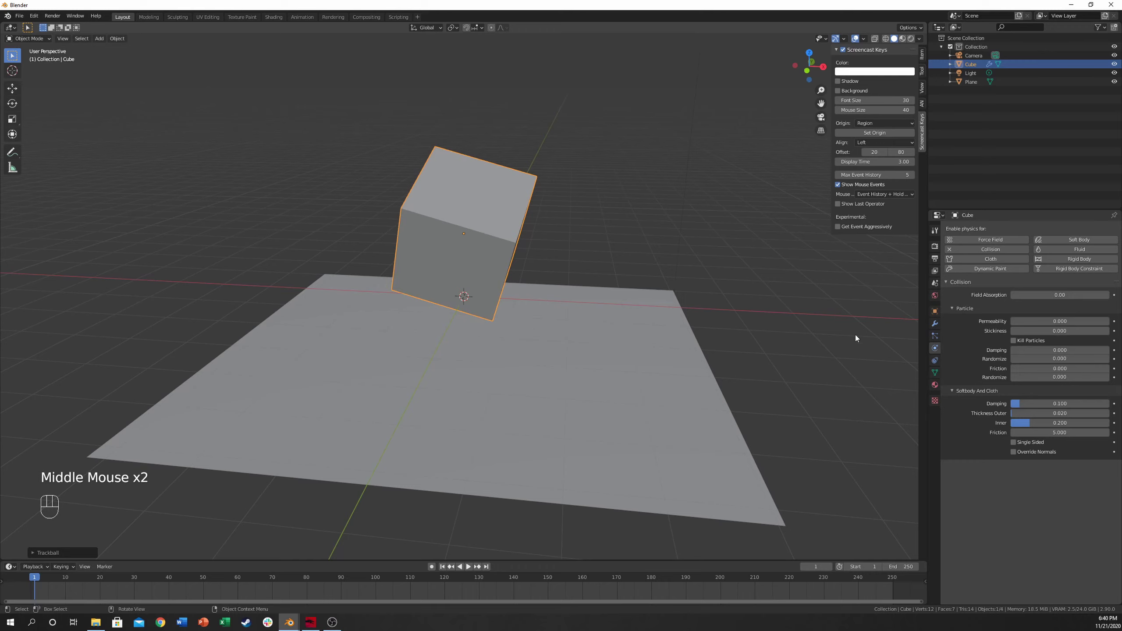
# Add Collision physics to the floor plane and remove it from the cube
pyautogui.click(936, 350)
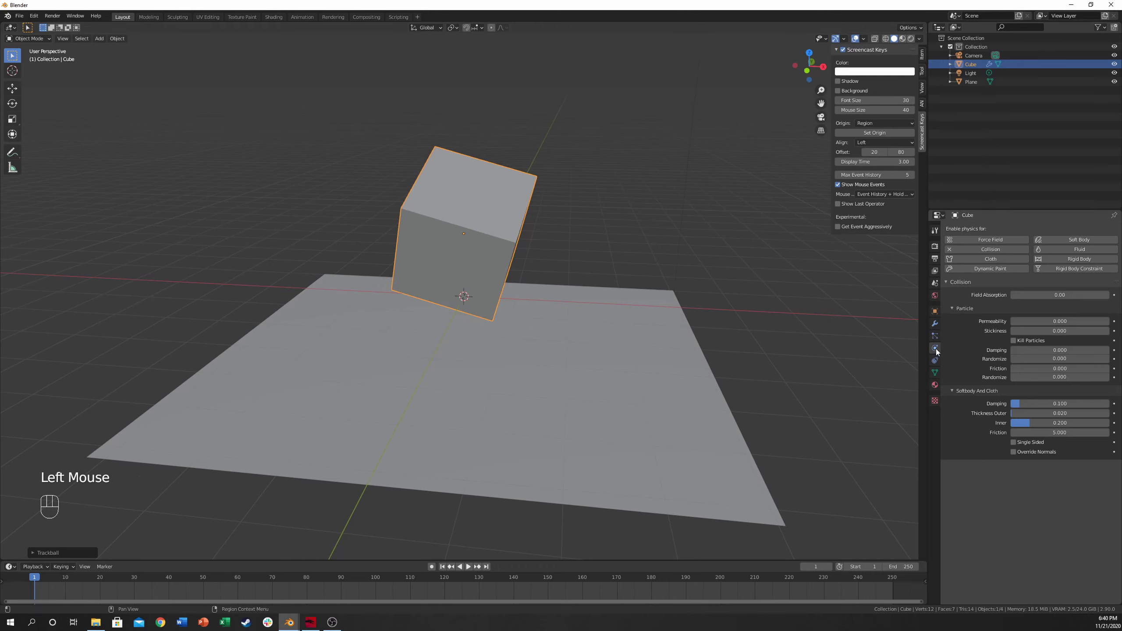
pyautogui.click(434, 193)
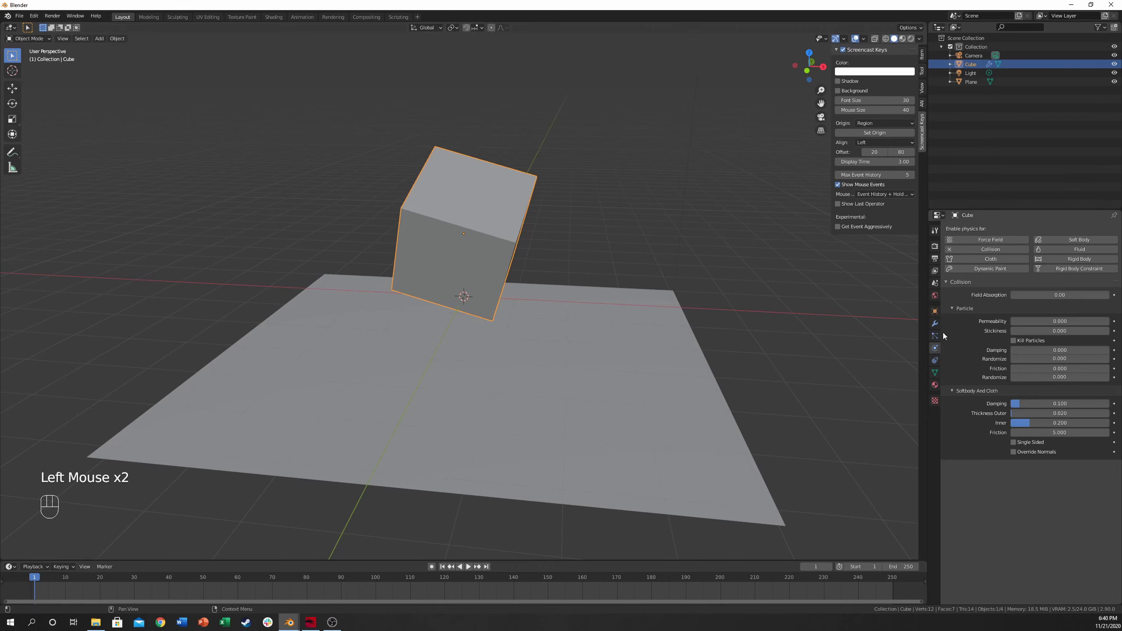
pyautogui.click(605, 360)
pyautogui.click(495, 233)
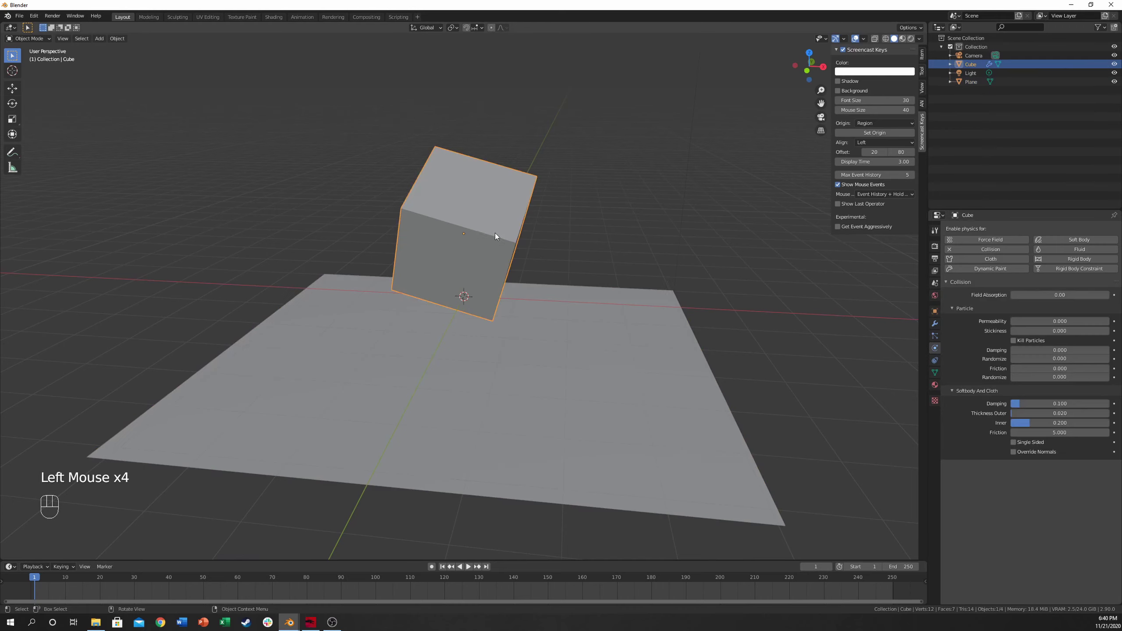
pyautogui.click(588, 322)
pyautogui.click(504, 292)
pyautogui.click(566, 333)
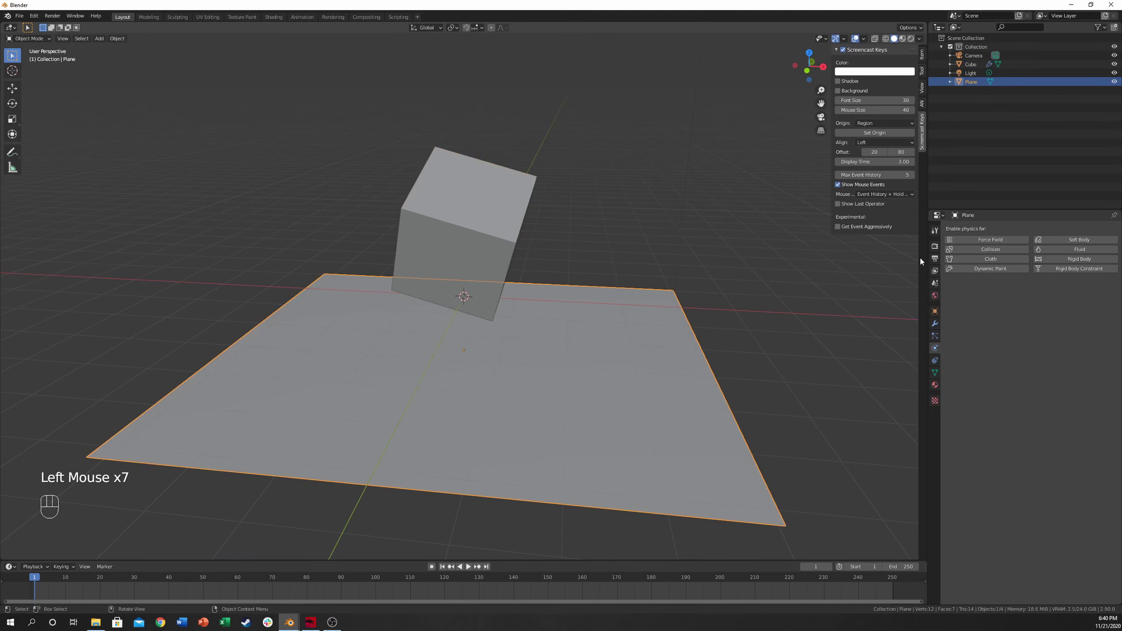
pyautogui.click(961, 252)
pyautogui.click(482, 227)
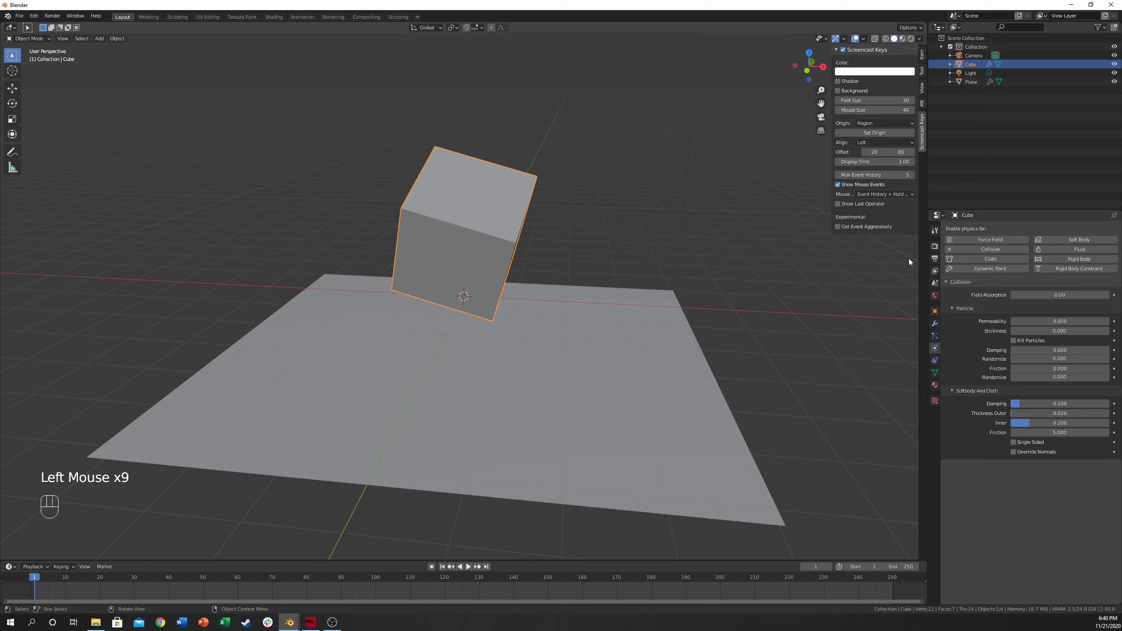
pyautogui.click(949, 249)
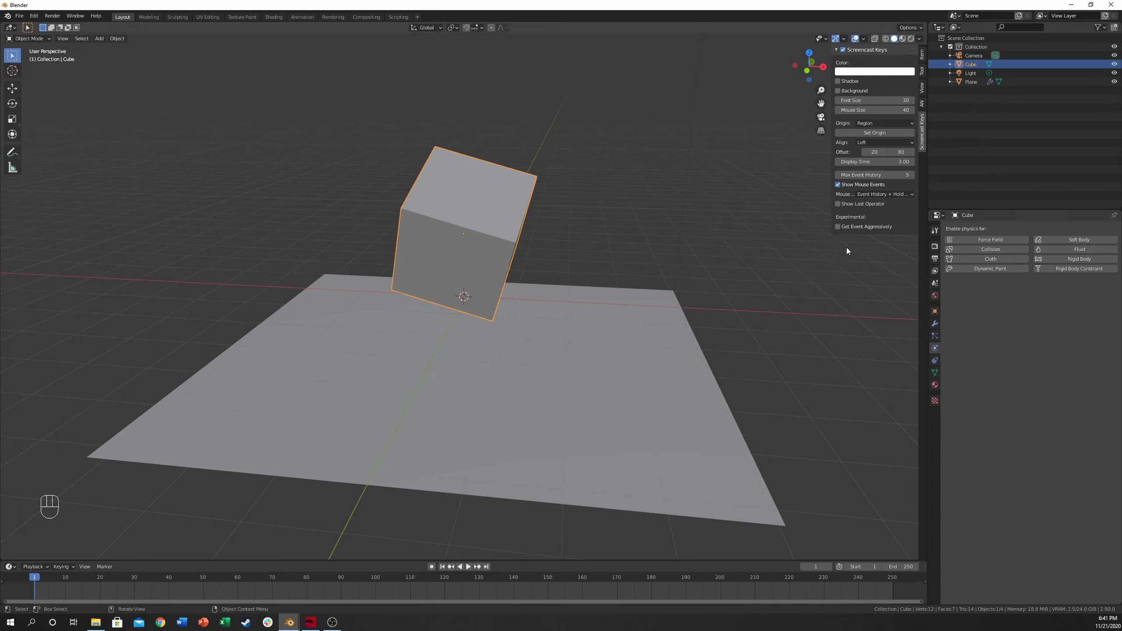
# Make the cube a Cloth simulation and review its stiffness and damping settings
pyautogui.click(980, 260)
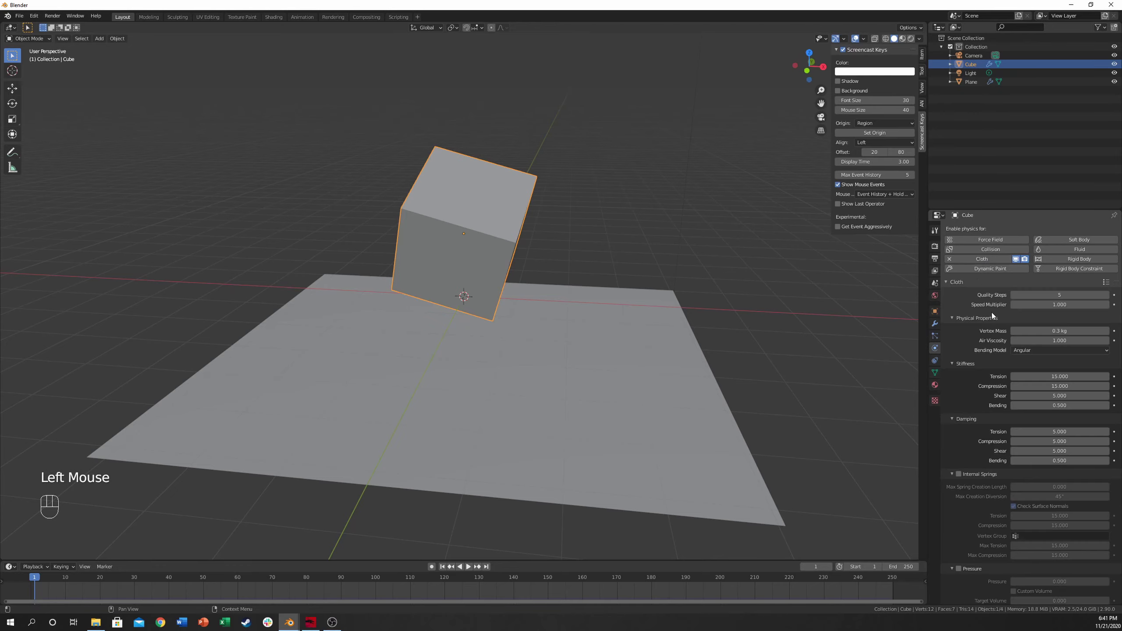
pyautogui.scroll(-2, 992, 312)
pyautogui.scroll(1, 990, 315)
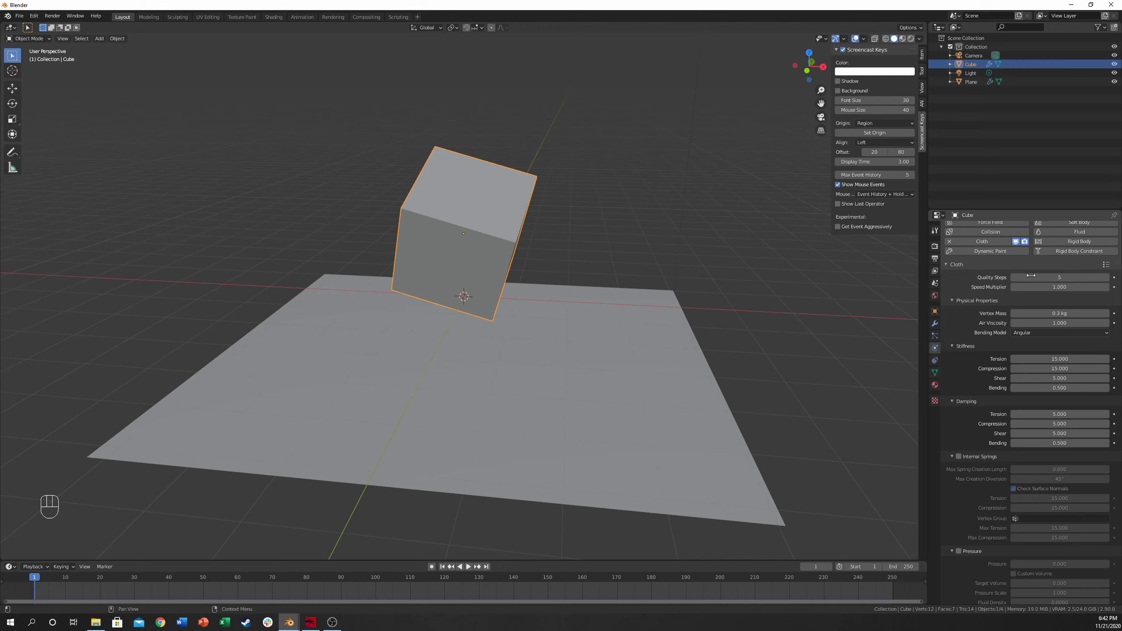
pyautogui.scroll(-2, 1004, 310)
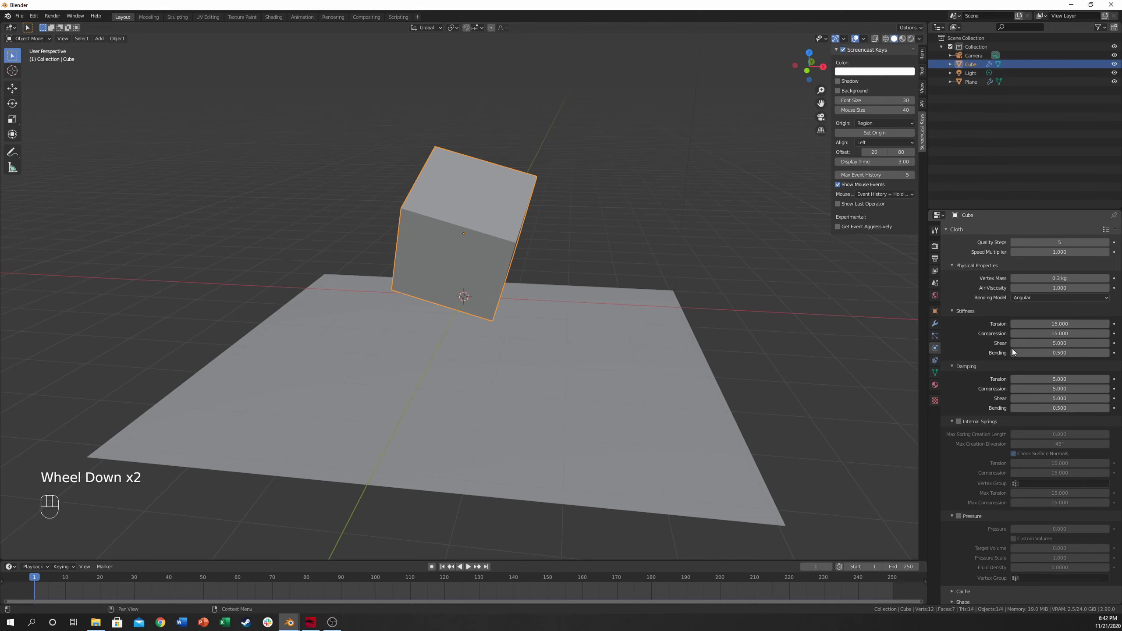
pyautogui.scroll(-2, 962, 442)
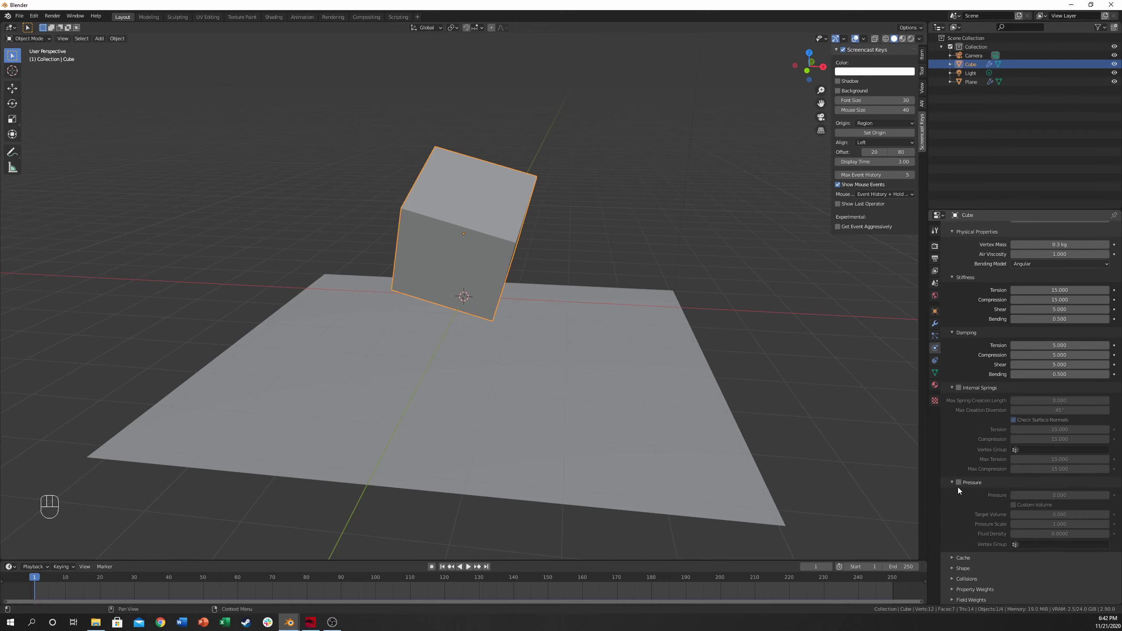
pyautogui.scroll(5, 992, 449)
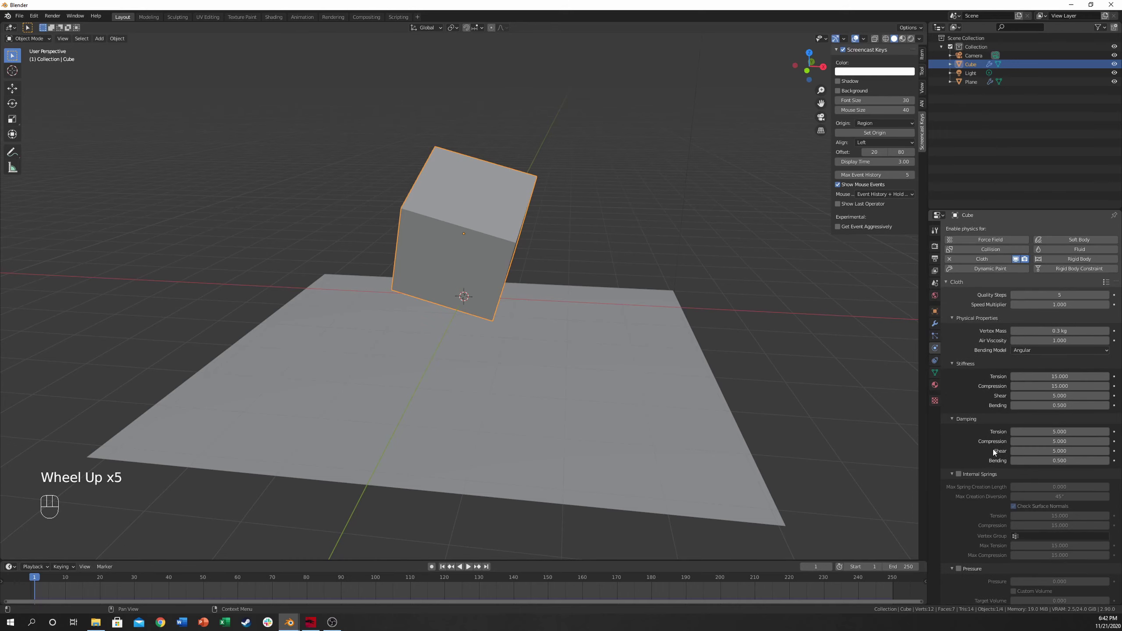
pyautogui.scroll(3, 965, 571)
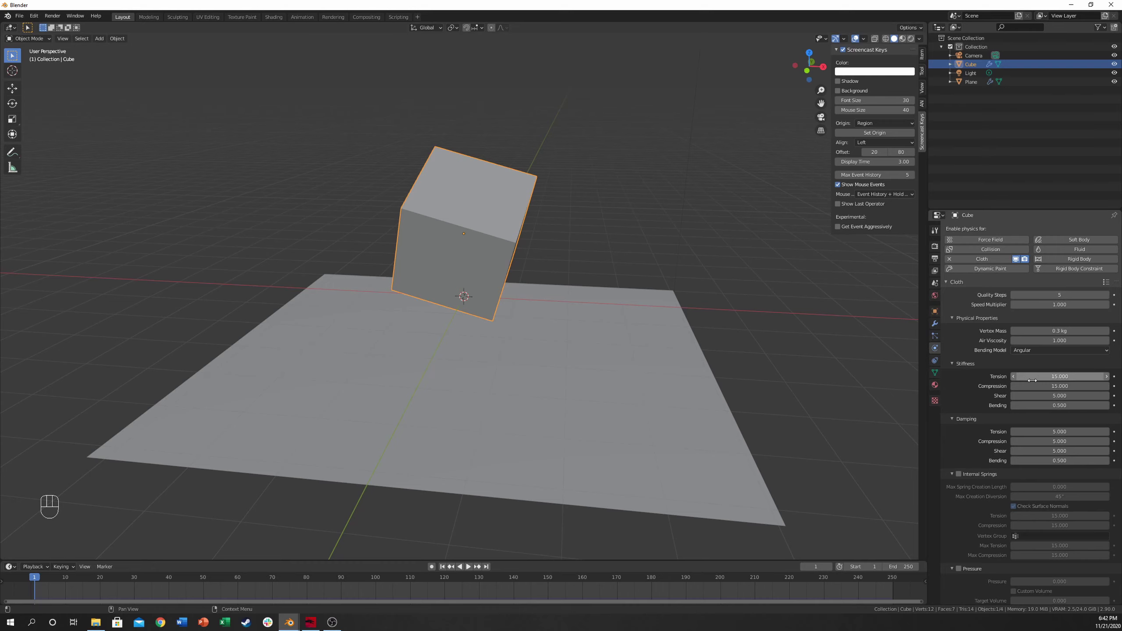
# Zoom in on the tilted cube and enter Edit Mode
pyautogui.moveTo(808, 359); pyautogui.dragTo(398, 270, button='middle')
pyautogui.scroll(1, 572, 270)
pyautogui.scroll(3, 398, 270)
pyautogui.press('Tab')
# Select the cube's four top corner vertices, orbiting to reach the far ones
pyautogui.keyDown('shift'); pyautogui.moveTo(353, 200); pyautogui.dragTo(524, 192, button='middle'); pyautogui.keyUp('shift')
pyautogui.click(524, 193)
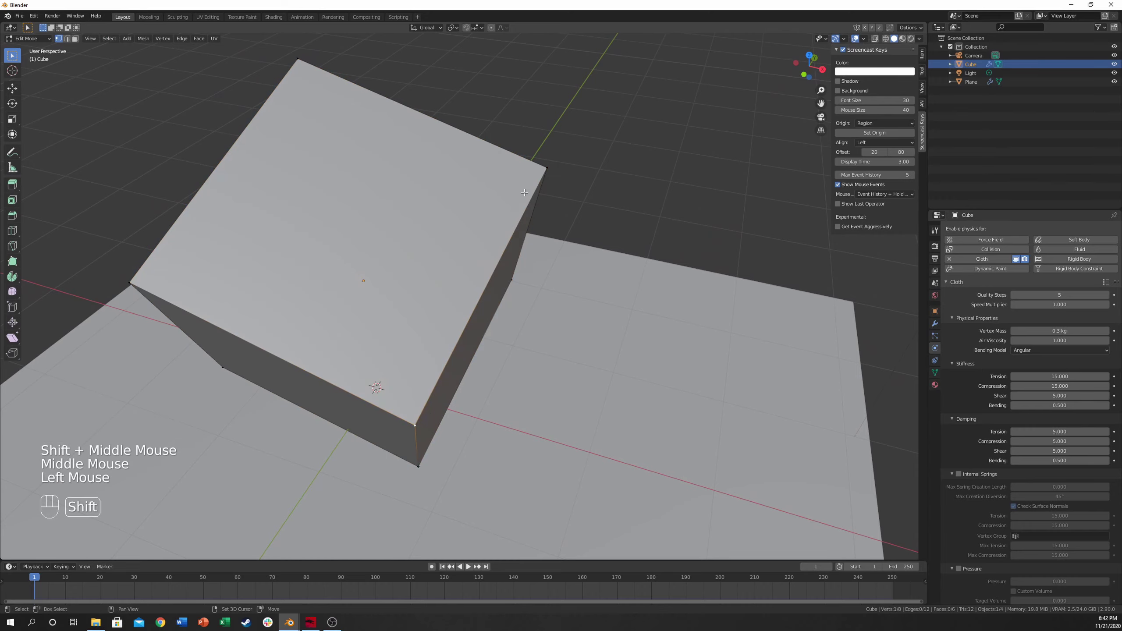
pyautogui.keyDown('shift'); pyautogui.click(546, 168); pyautogui.keyUp('shift')
pyautogui.moveTo(546, 170); pyautogui.dragTo(529, 193, button='middle')
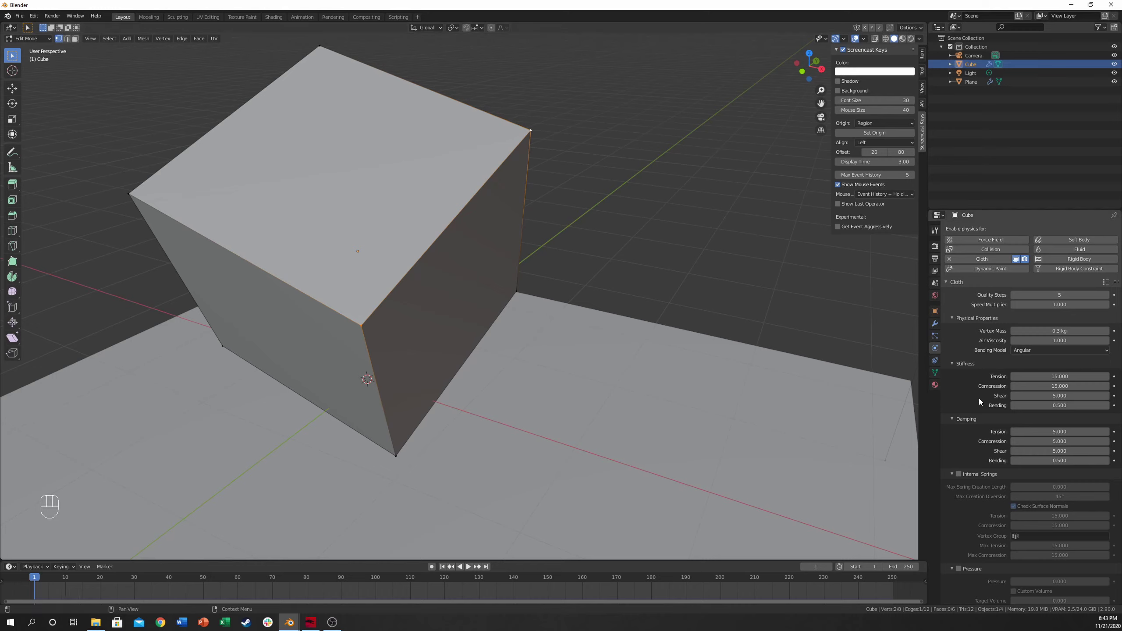
pyautogui.moveTo(663, 309); pyautogui.dragTo(191, 247, button='middle')
pyautogui.keyDown('shift'); pyautogui.click(154, 240); pyautogui.keyUp('shift')
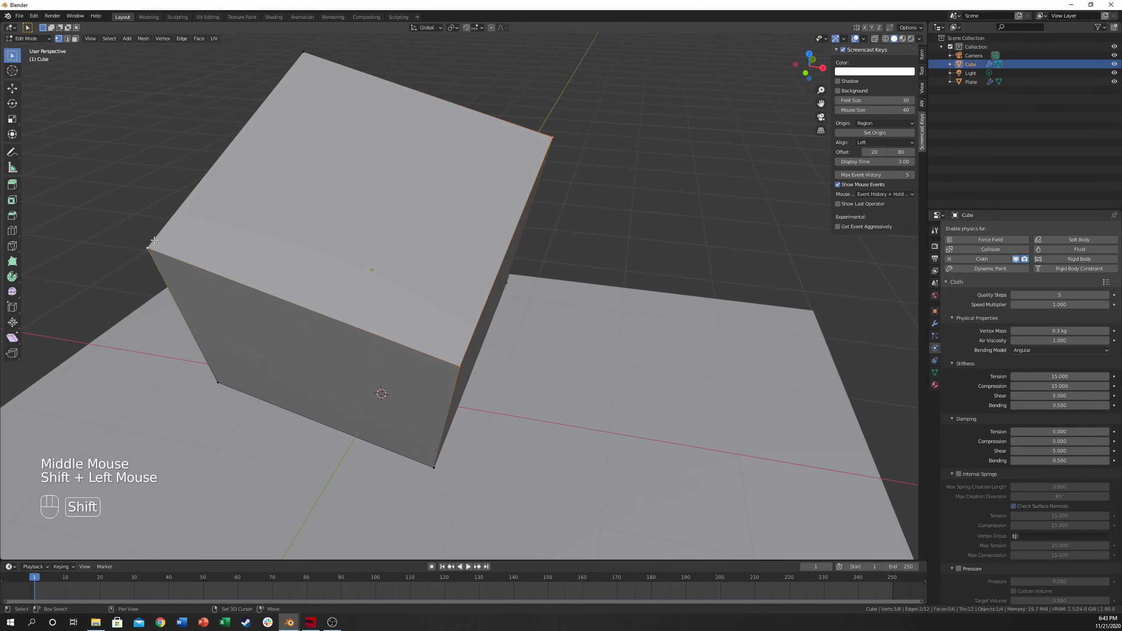
pyautogui.keyDown('shift'); pyautogui.click(304, 49); pyautogui.keyUp('shift')
# Return to an overall view and switch back to Object Mode
pyautogui.moveTo(305, 49); pyautogui.dragTo(287, 103, button='middle')
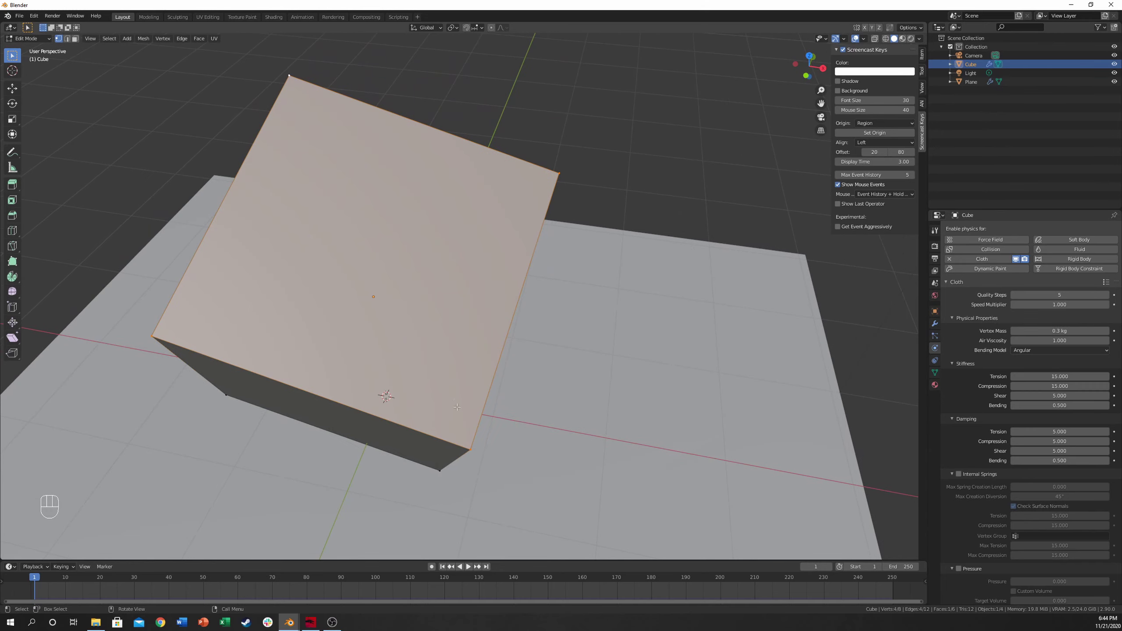
pyautogui.moveTo(457, 416); pyautogui.dragTo(499, 336, button='middle')
pyautogui.scroll(-2, 499, 335)
pyautogui.moveTo(499, 336); pyautogui.dragTo(526, 283, button='middle')
pyautogui.press('Tab')
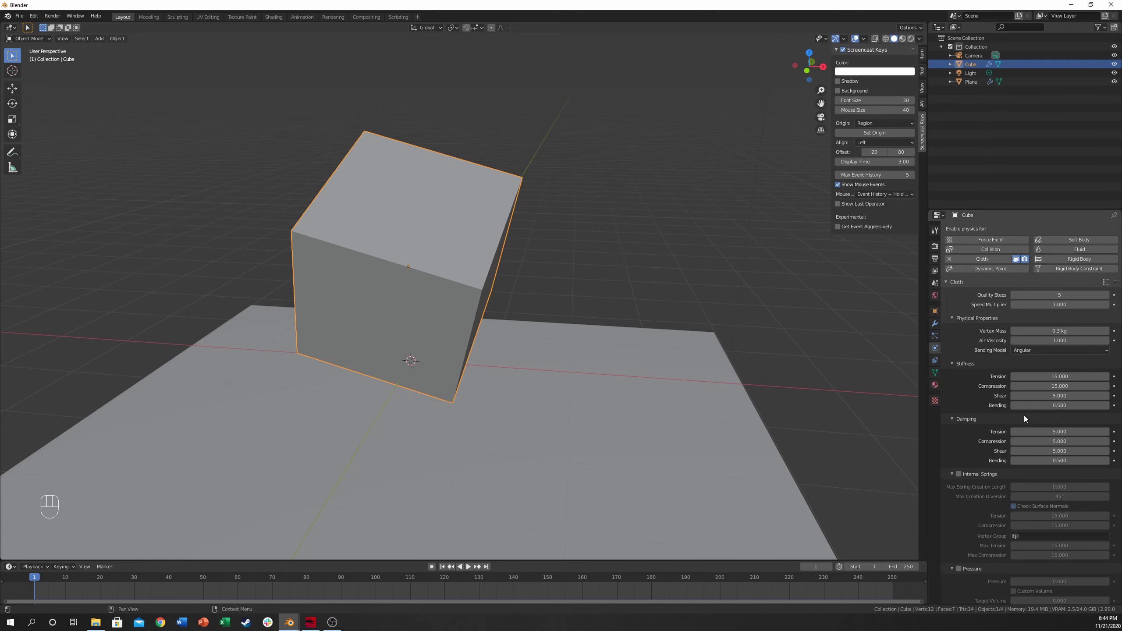
# Set cloth stiffness Tension to 1, Compression to 1 and Shear to 0.5
pyautogui.moveTo(442, 318); pyautogui.dragTo(414, 306, button='middle')
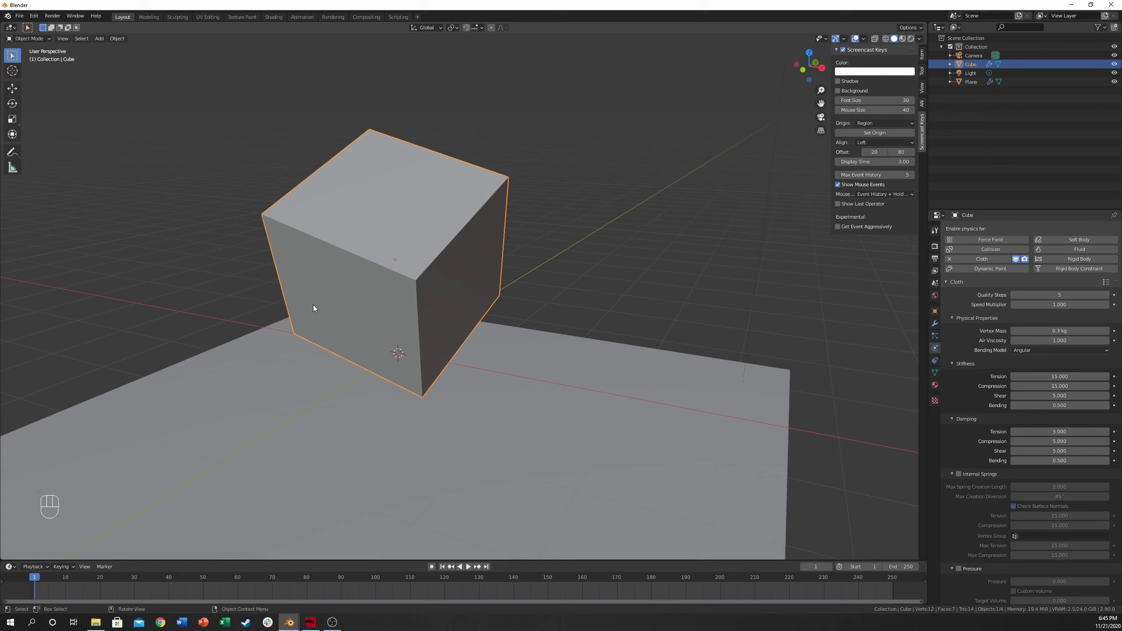
pyautogui.click(1036, 376)
pyautogui.write('1')
pyautogui.press('Tab')
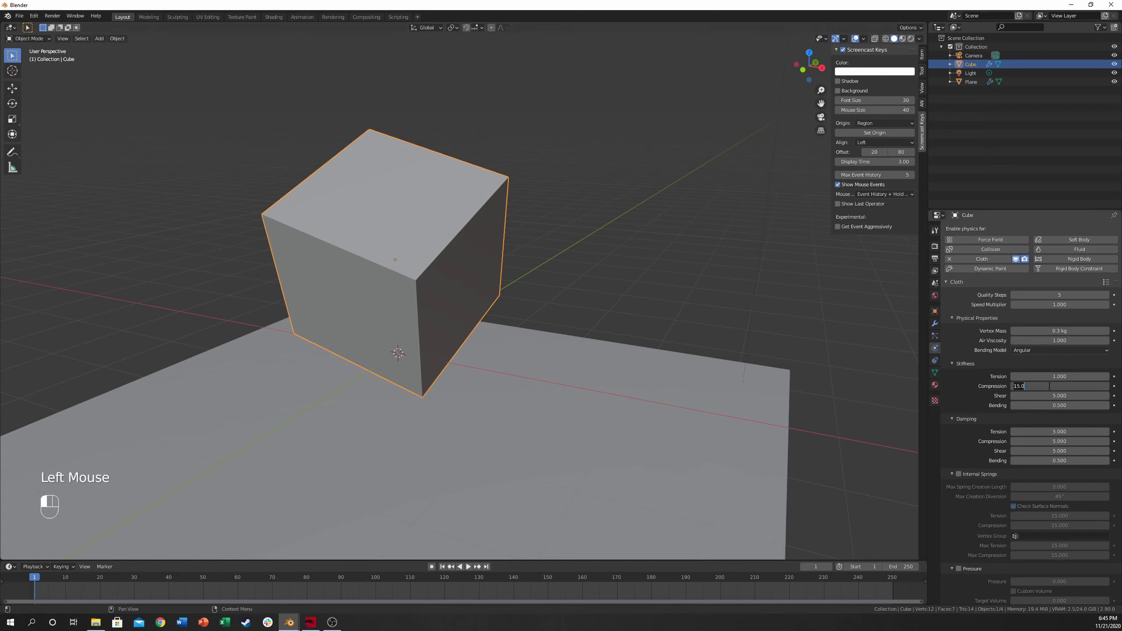
pyautogui.write('1')
pyautogui.press('Tab')
pyautogui.write('0.5')
pyautogui.press('Return')
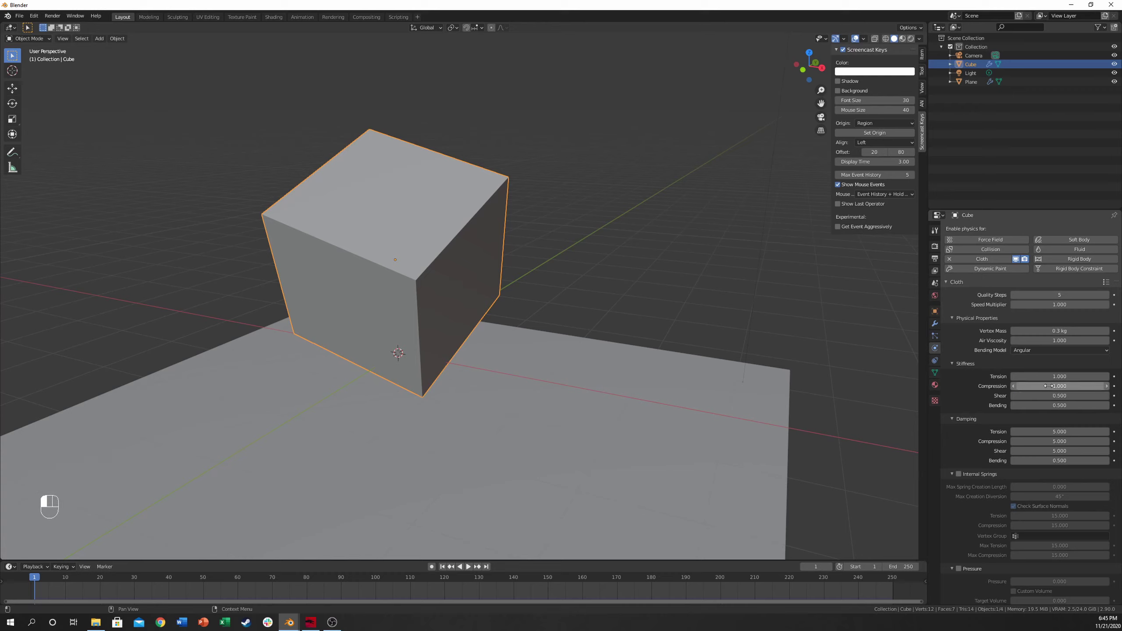
# Leave Stiffness Bending at 0.5 and play the simulation to watch the cube fall
pyautogui.click(1060, 406)
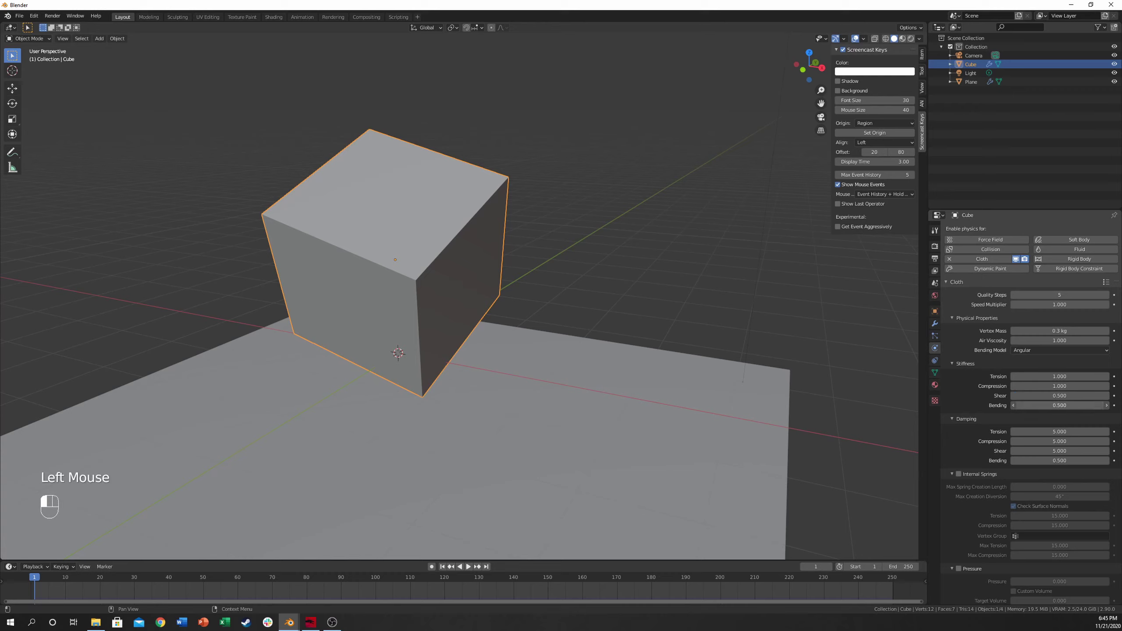
pyautogui.press('BackSpace')
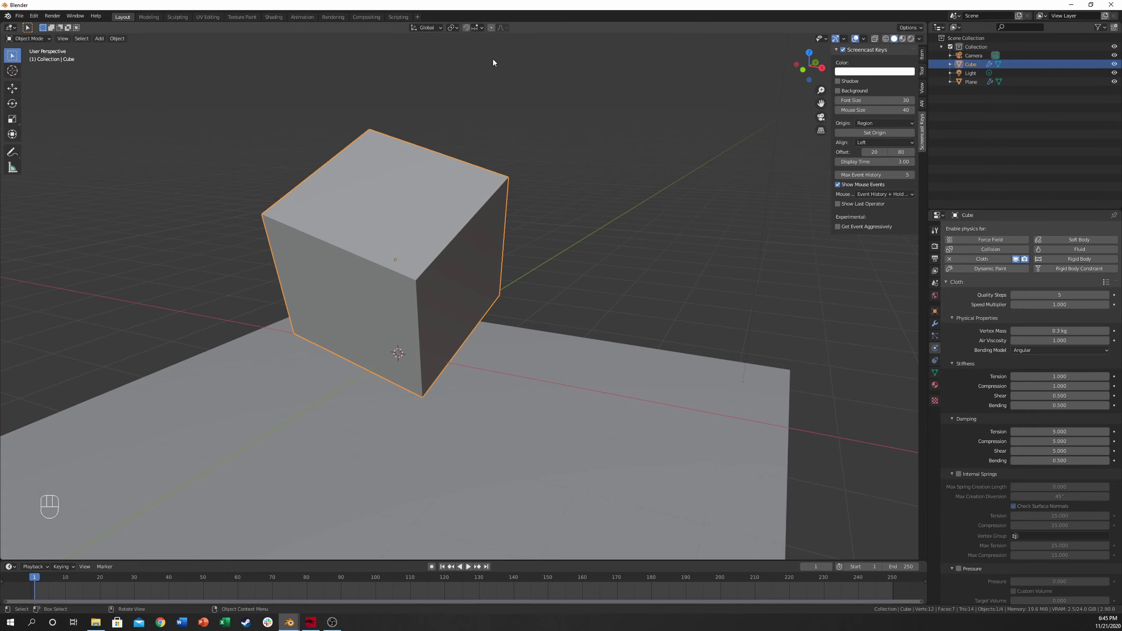
pyautogui.press('Escape')
pyautogui.press('space')
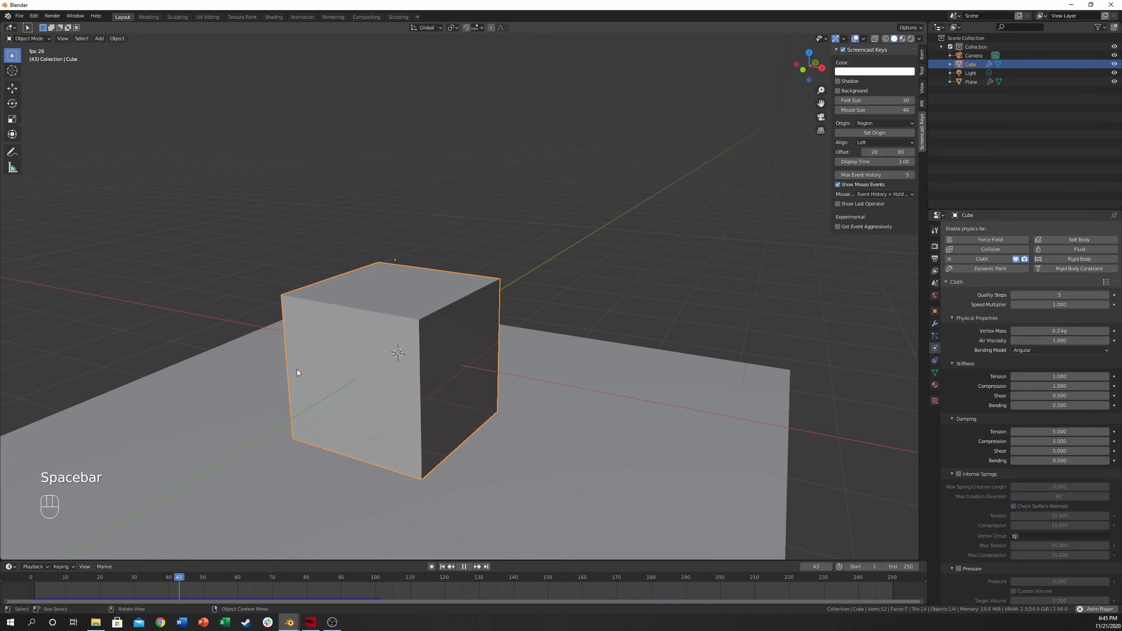
pyautogui.press('Escape')
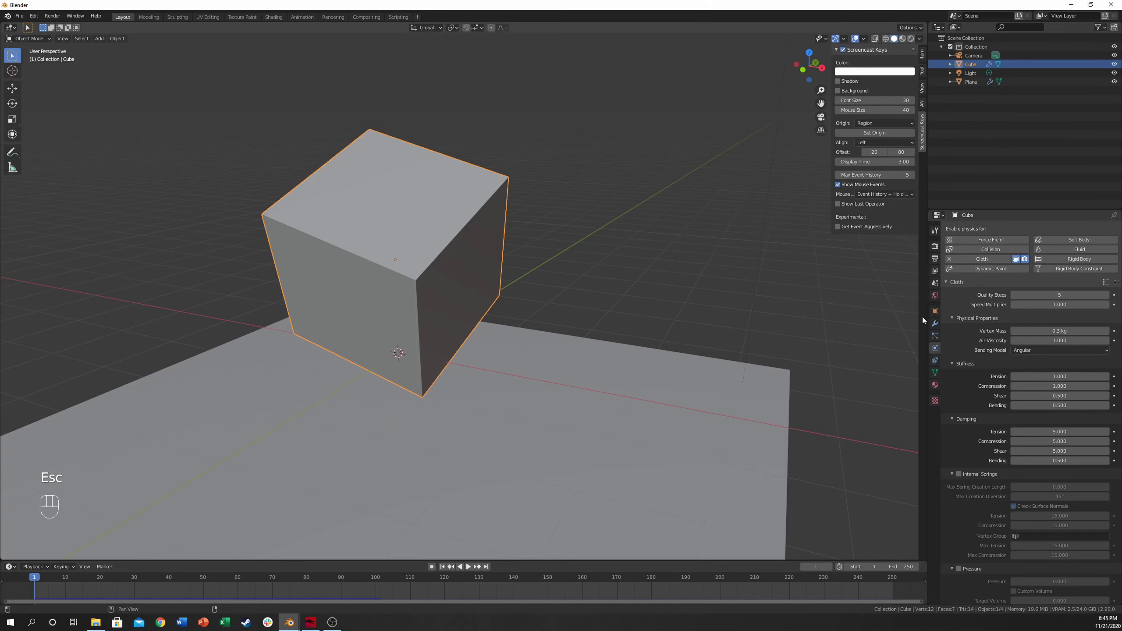
# Add a Simple Subdivision modifier at viewport level 2, move it above Cloth, and play
pyautogui.click(935, 323)
pyautogui.click(981, 229)
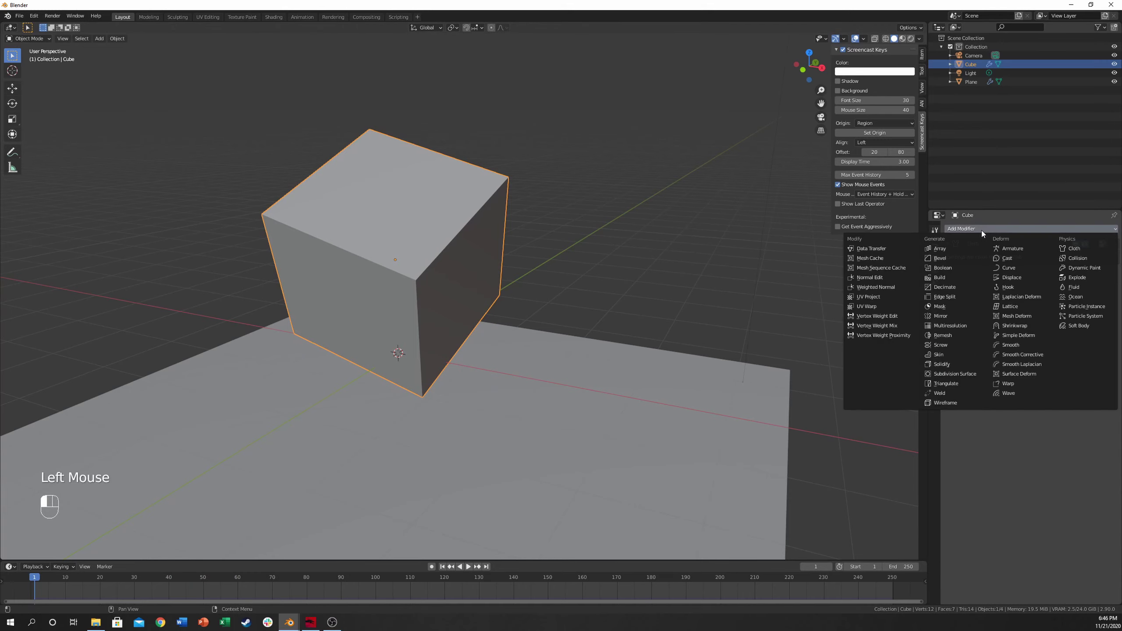
pyautogui.click(954, 374)
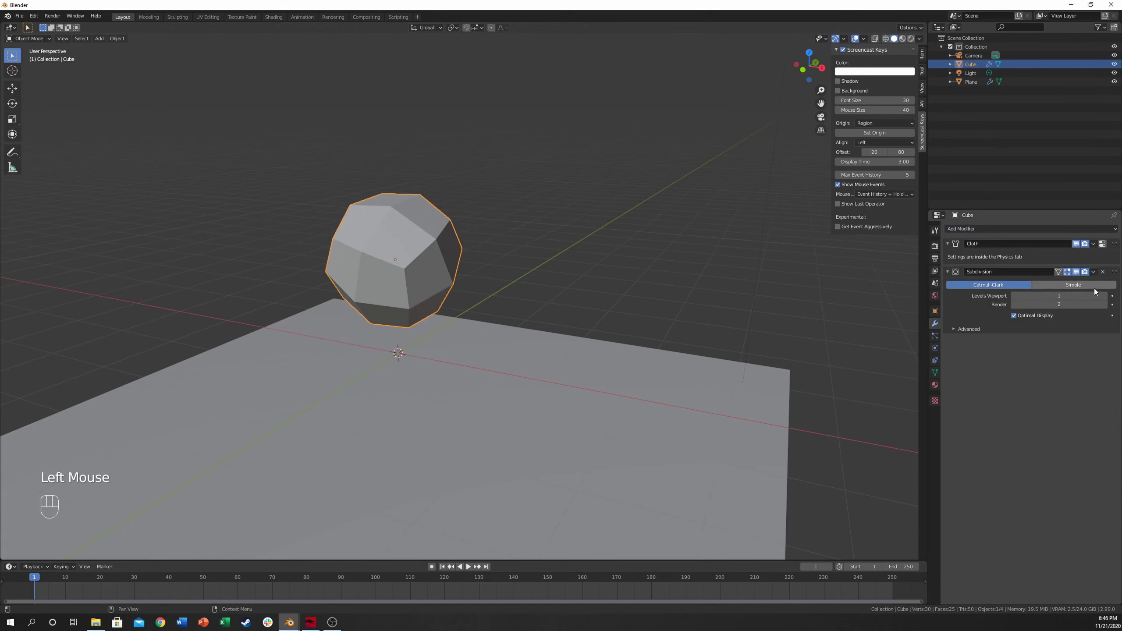
pyautogui.click(1075, 283)
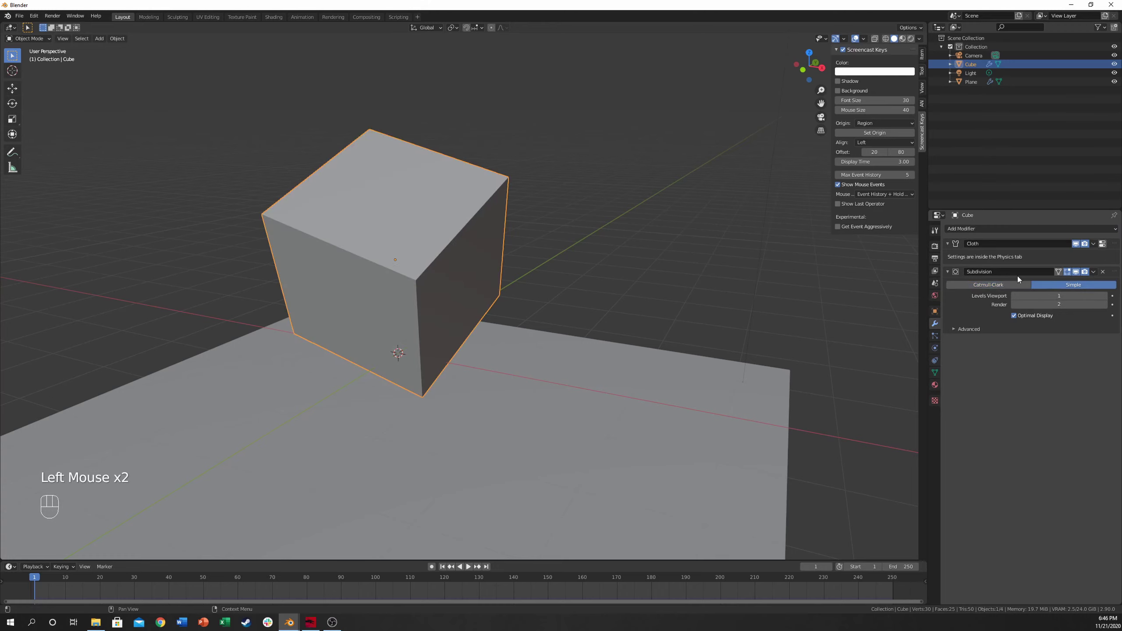
pyautogui.click(1105, 296)
pyautogui.moveTo(1114, 271); pyautogui.dragTo(1114, 243)
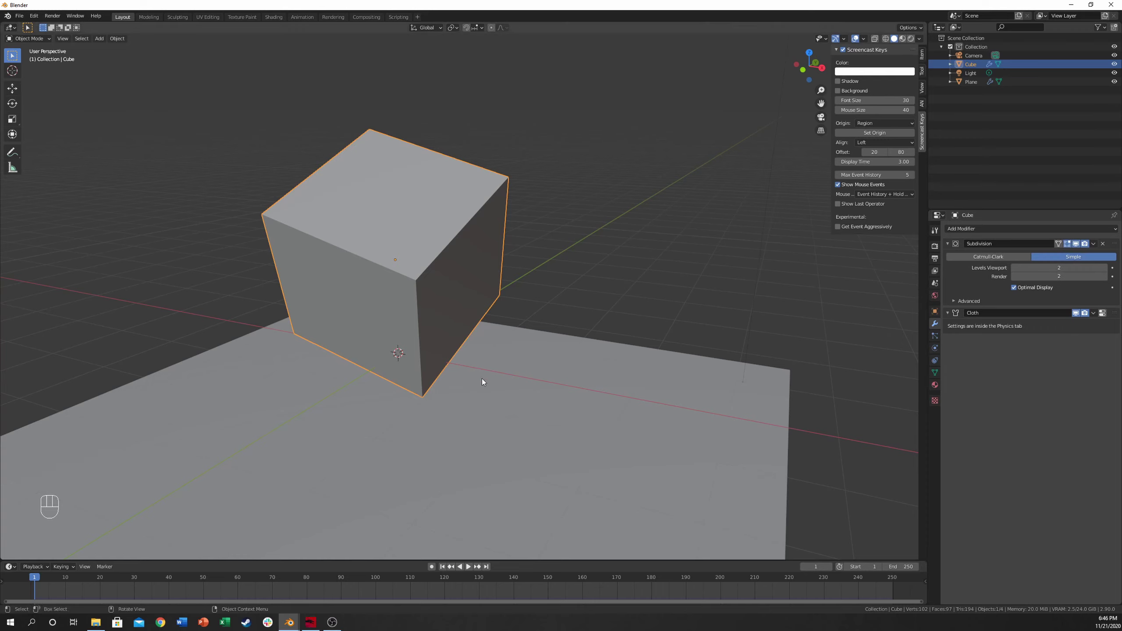
pyautogui.press('space')
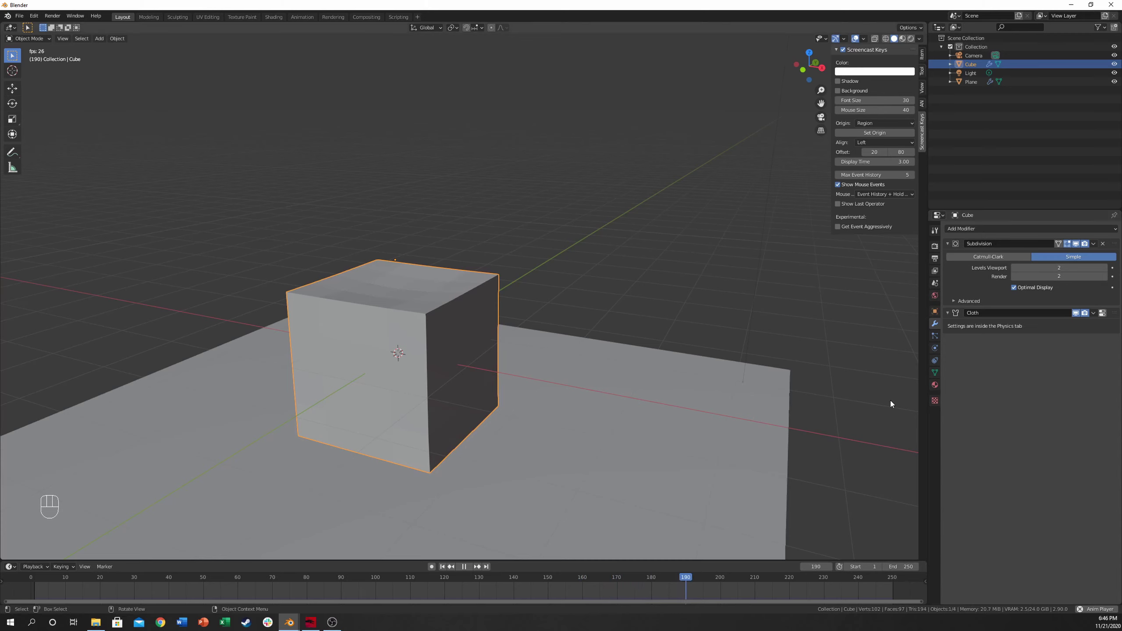
# Stop playback and bring up the cube's cloth damping settings in the Physics tab
pyautogui.press('Escape')
pyautogui.click(935, 348)
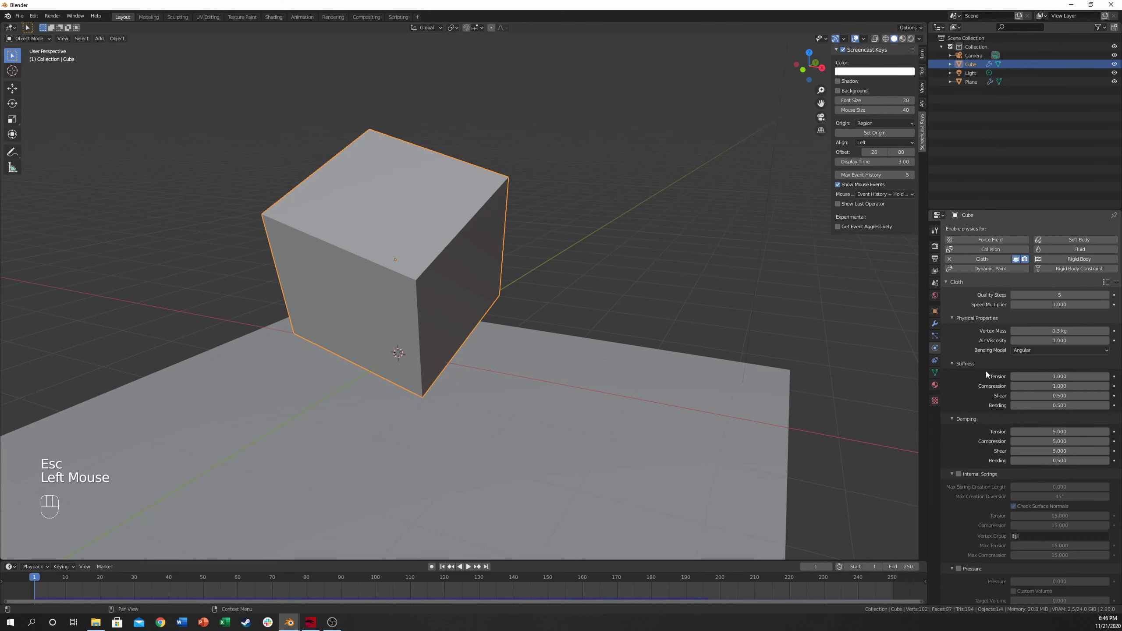
pyautogui.scroll(-4, 987, 384)
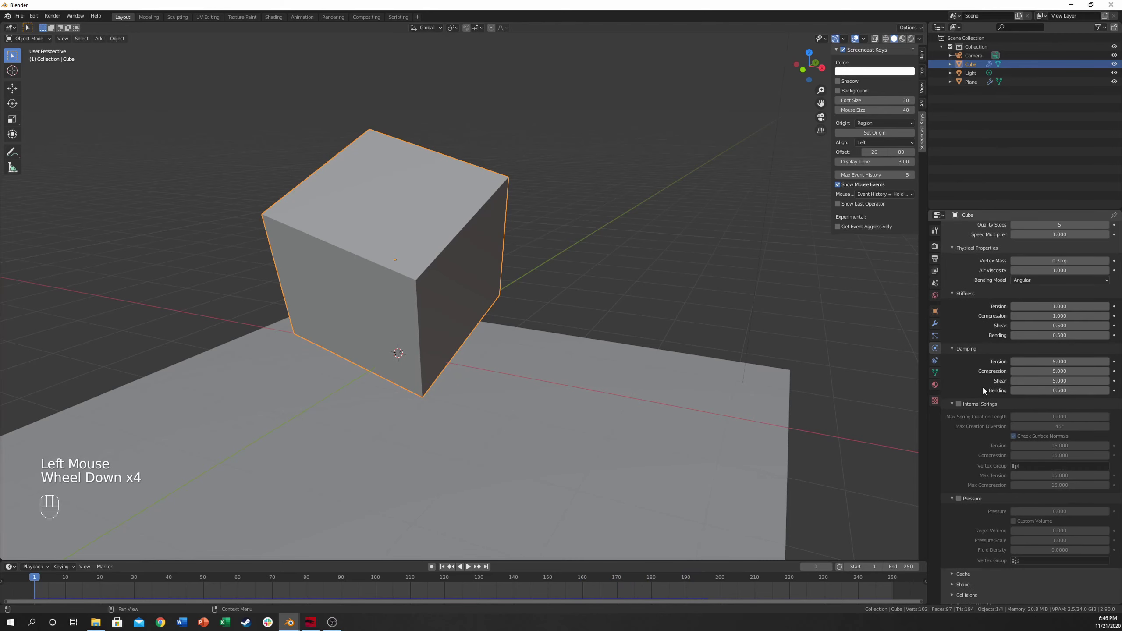
pyautogui.scroll(3, 979, 402)
pyautogui.scroll(1, 980, 405)
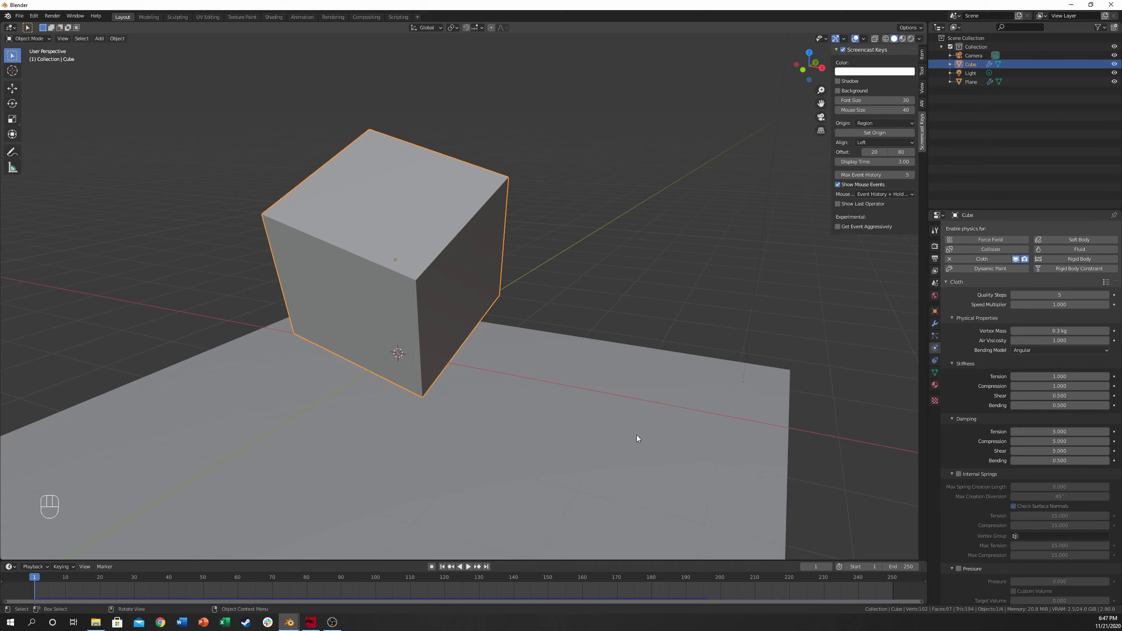
# Set damping Tension, Compression and Shear to 1 and Bending to 0.1, then play
pyautogui.click(1055, 431)
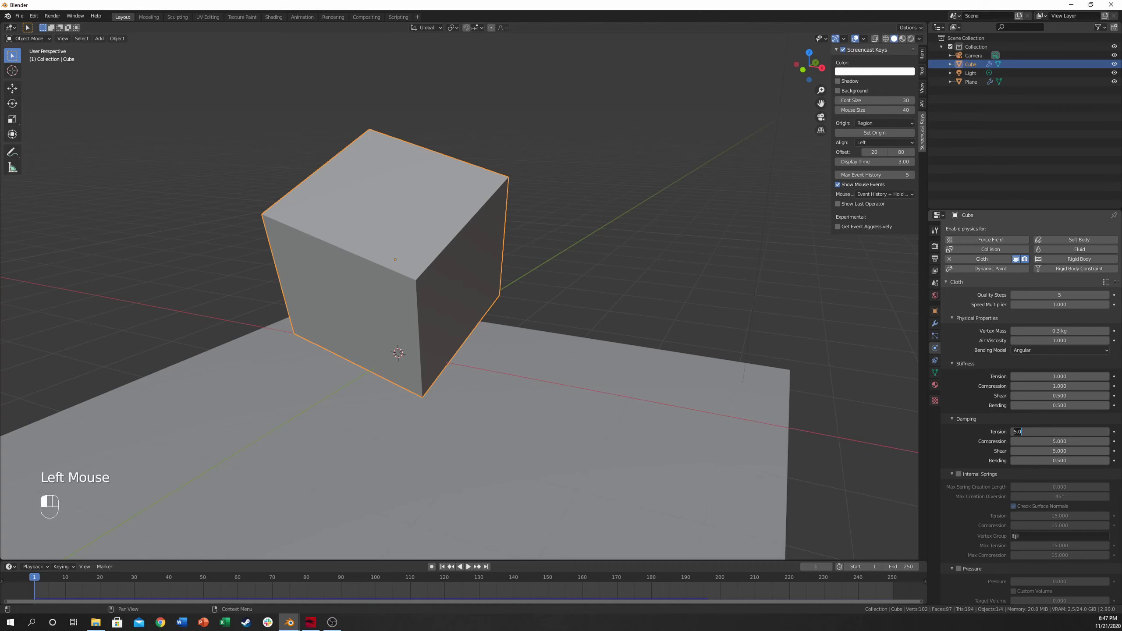
pyautogui.write('1')
pyautogui.press('Tab')
pyautogui.write('1')
pyautogui.press('Tab')
pyautogui.write('1')
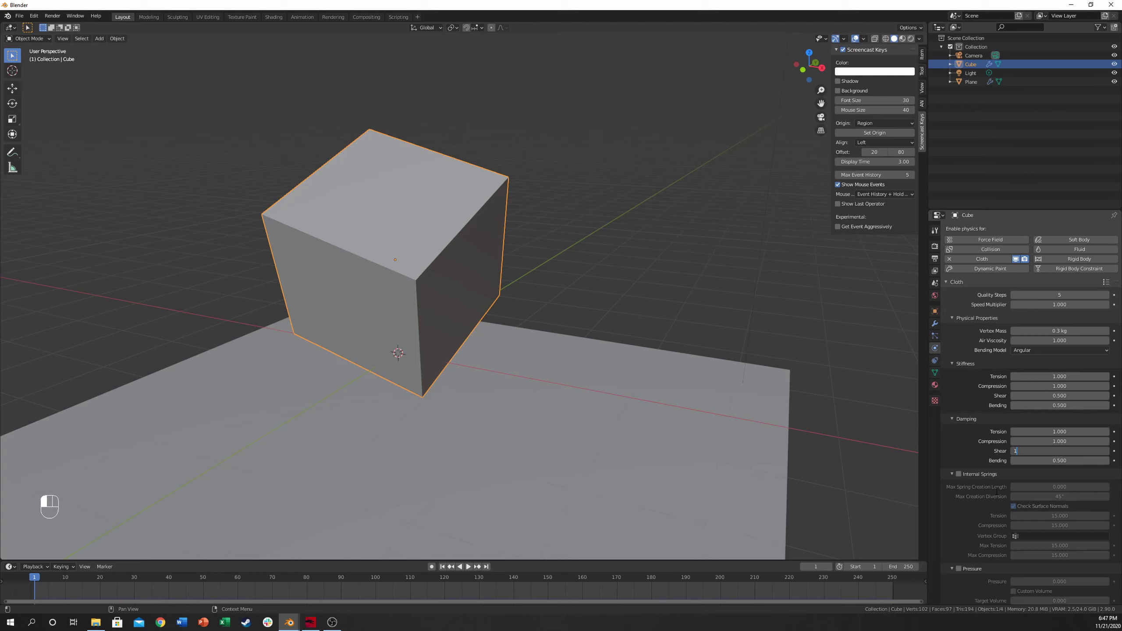
pyautogui.press('Return')
pyautogui.click(1047, 460)
pyautogui.press('BackSpace')
pyautogui.press('space')
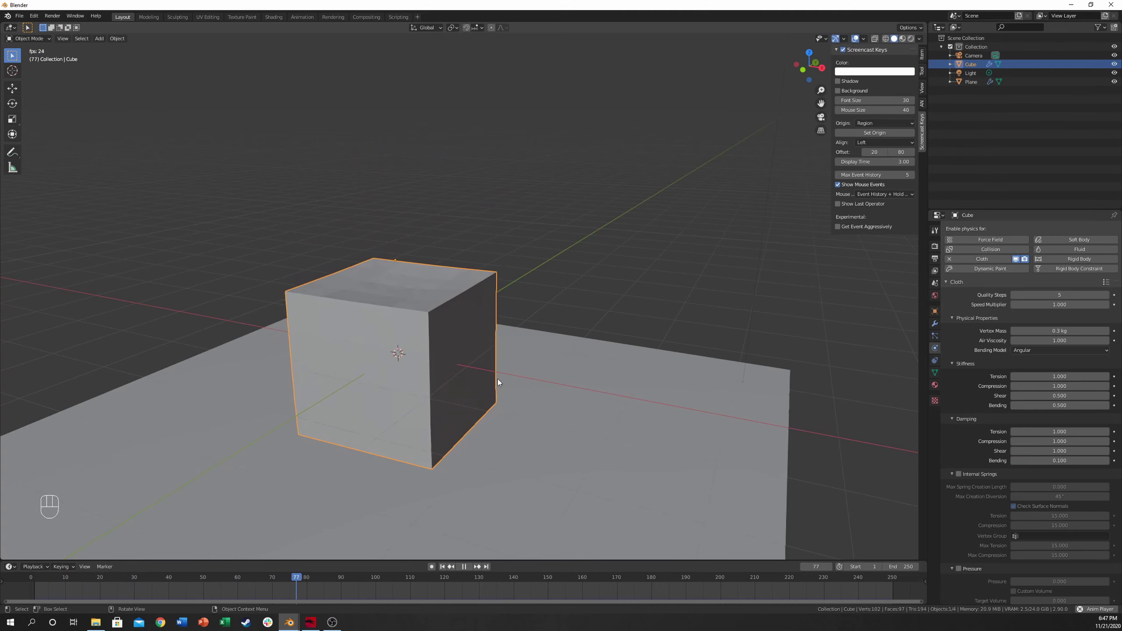
pyautogui.press('space')
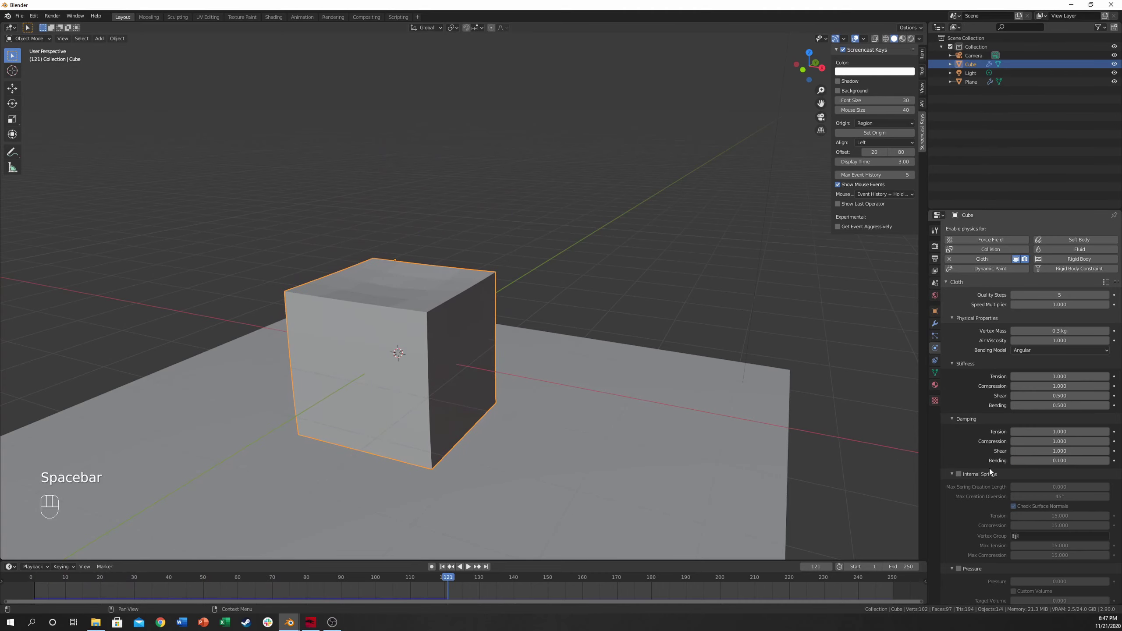
pyautogui.click(450, 566)
pyautogui.click(442, 567)
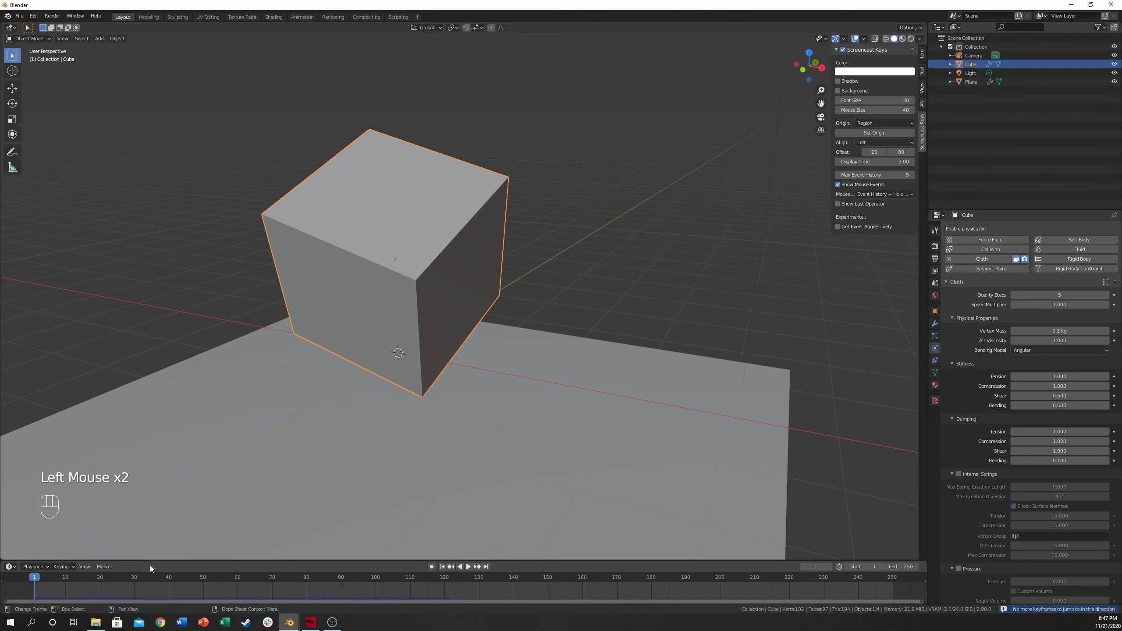
pyautogui.press('space')
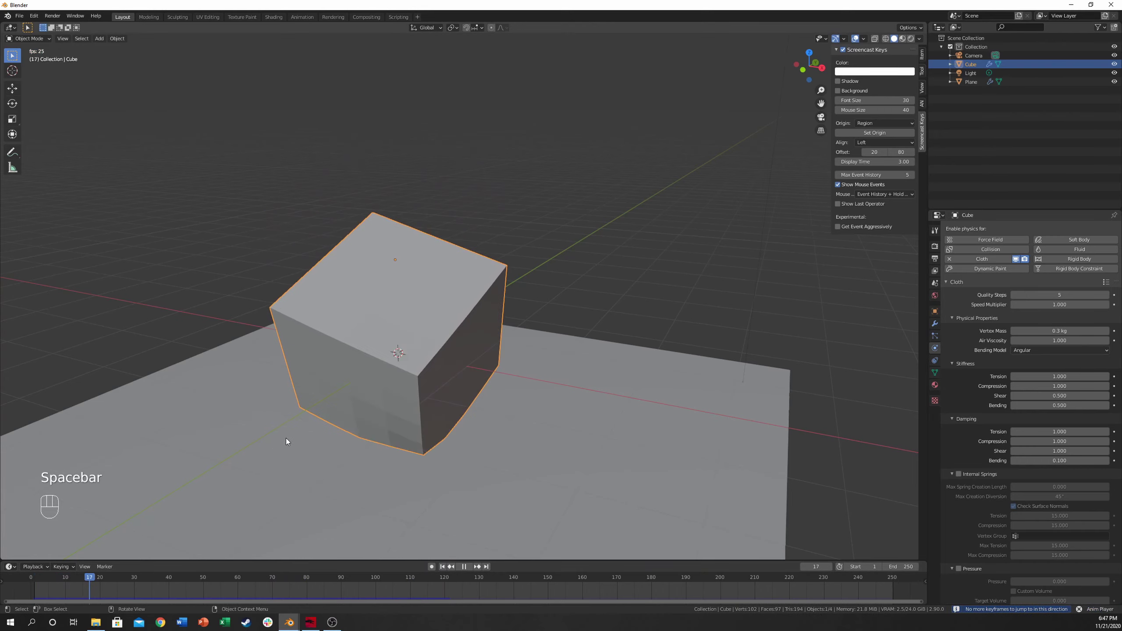
pyautogui.press('Escape')
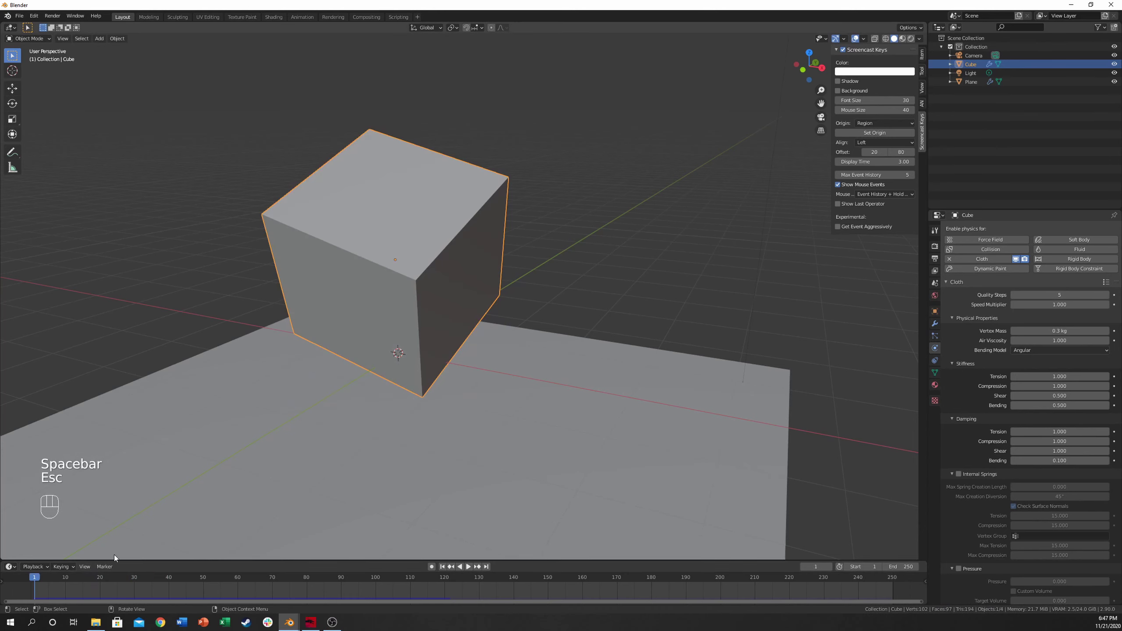
pyautogui.press('space')
pyautogui.press('space')
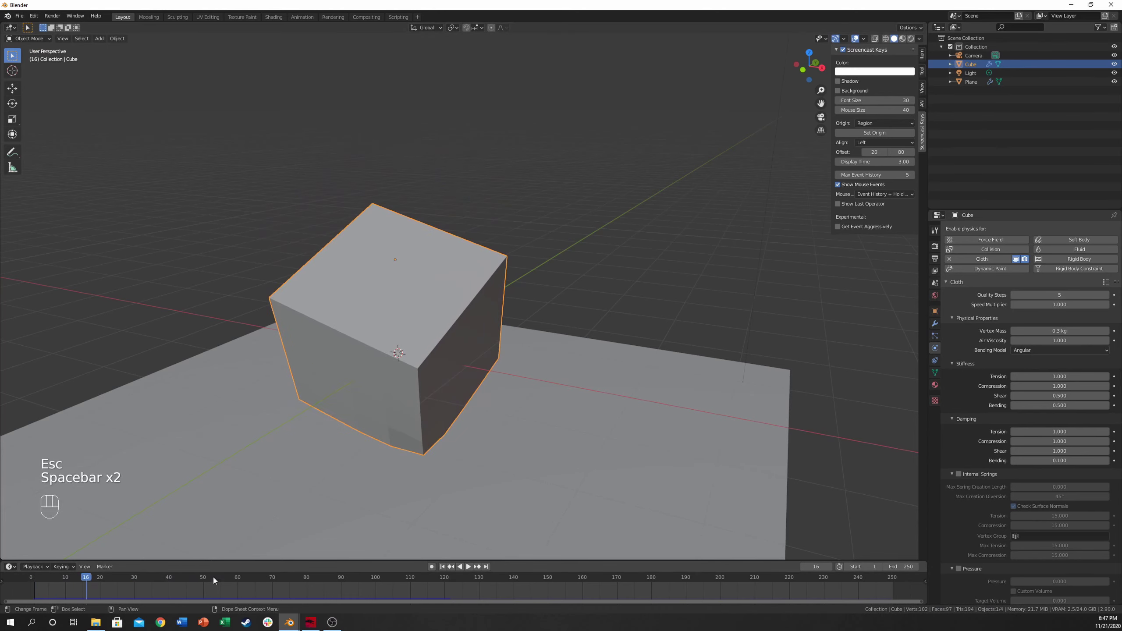
pyautogui.click(442, 567)
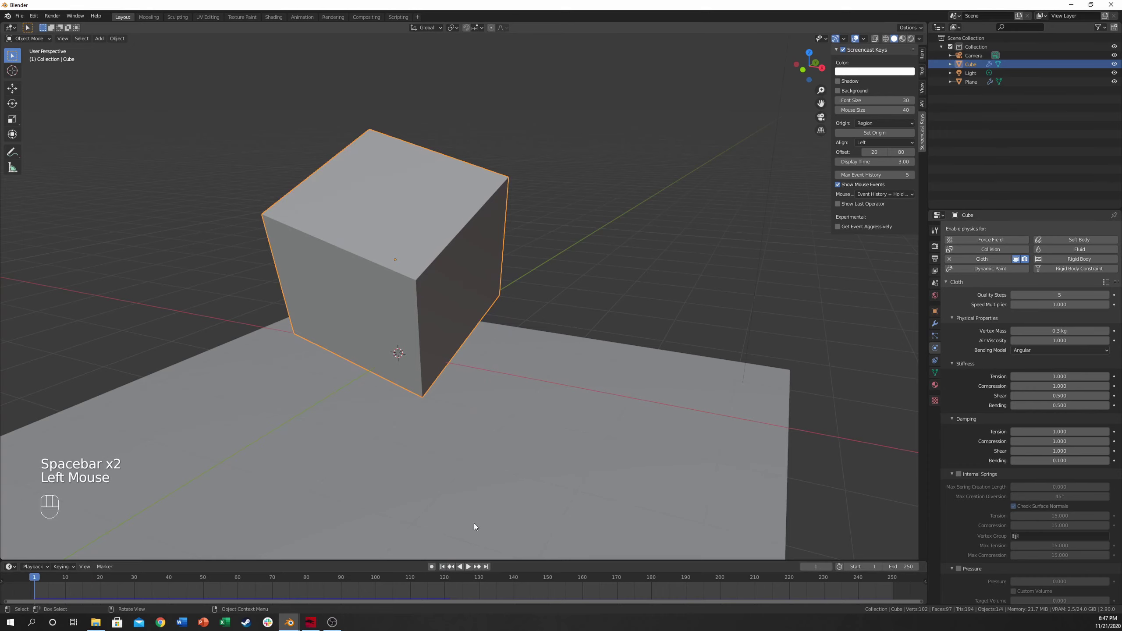
pyautogui.press('space')
pyautogui.press('Escape')
pyautogui.press('space')
pyautogui.press('Escape')
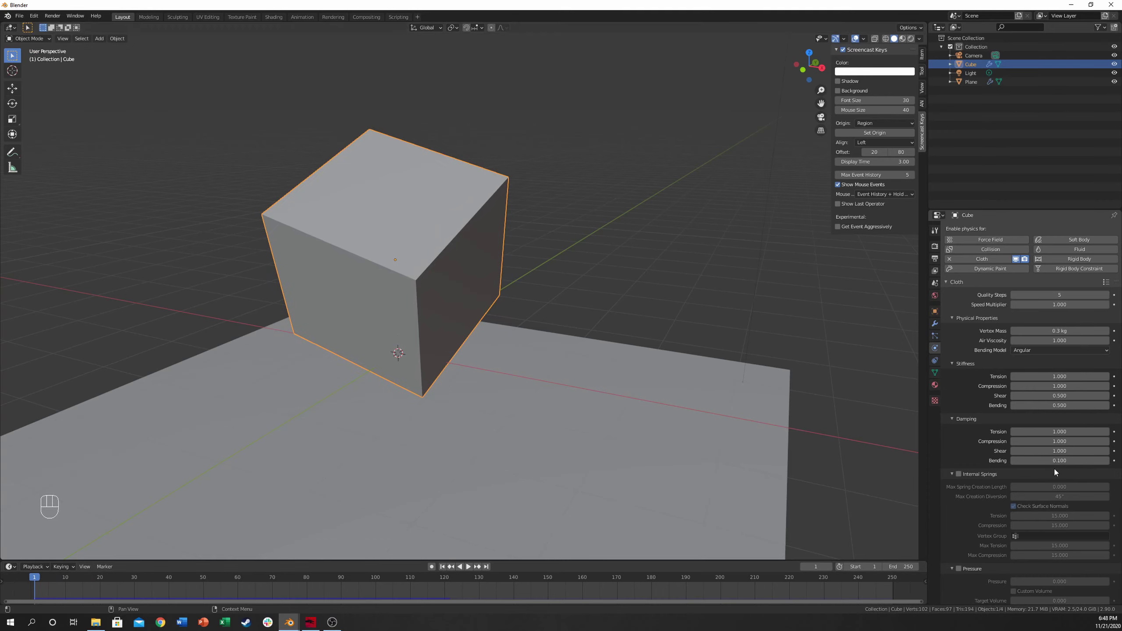
# Set cloth Damping Bending to 0.001 and test the drop with a playback
pyautogui.click(1013, 460)
pyautogui.write('0')
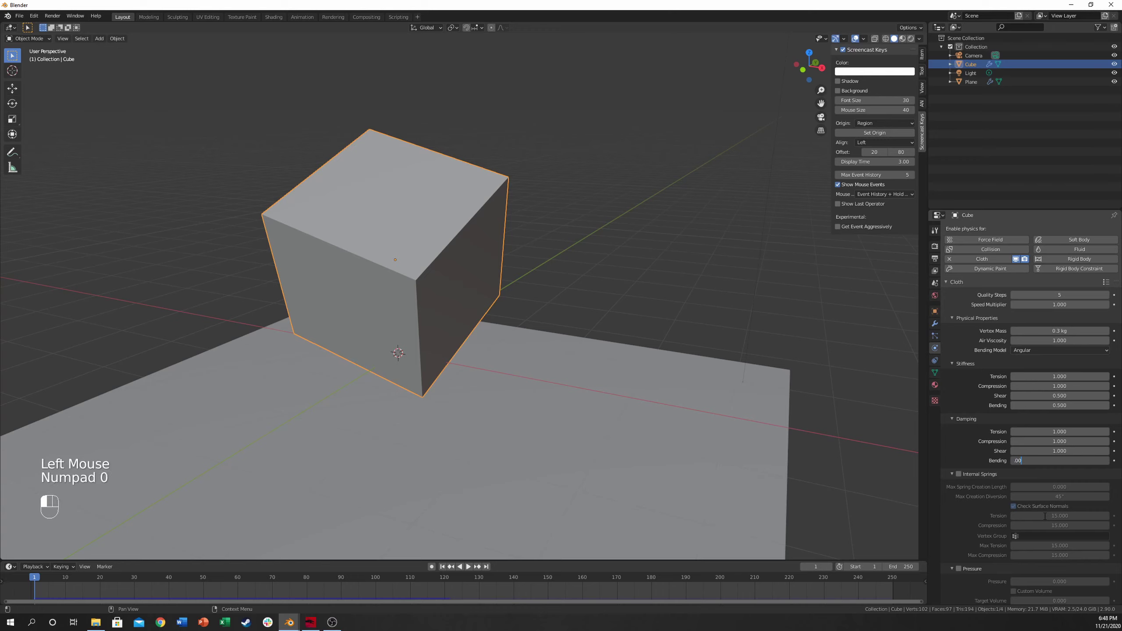
pyautogui.write('1')
pyautogui.press('Return')
pyautogui.press('space')
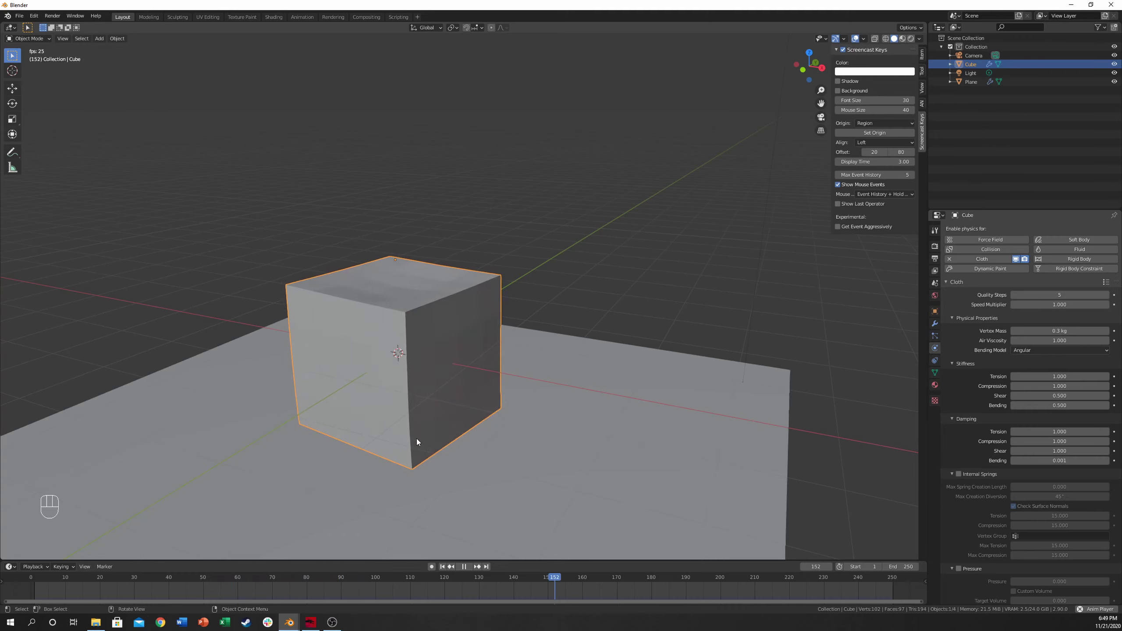
pyautogui.press('Escape')
# Raise cloth Stiffness Bending to 0.75 and view the cube from another angle
pyautogui.click(1058, 406)
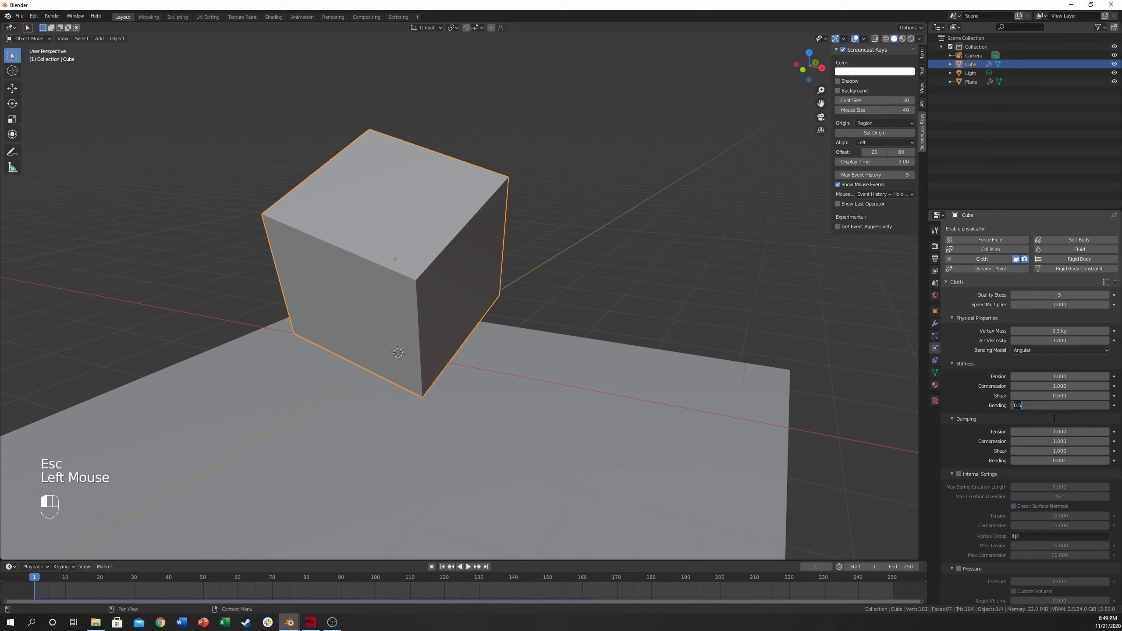
pyautogui.write('0.75')
pyautogui.press('Return')
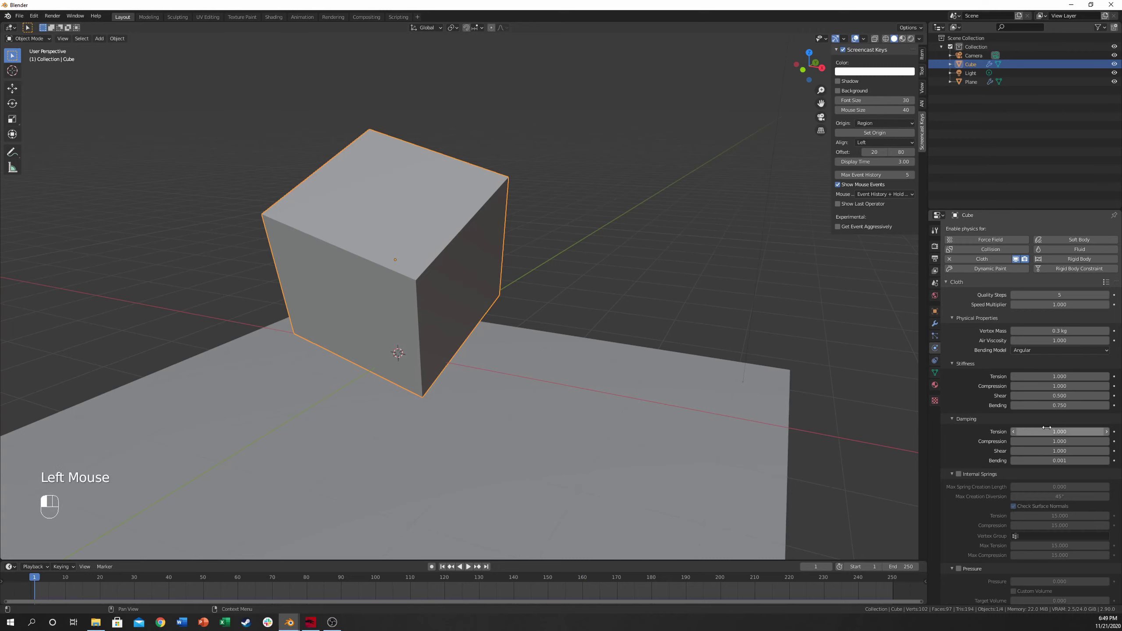
pyautogui.press('Escape')
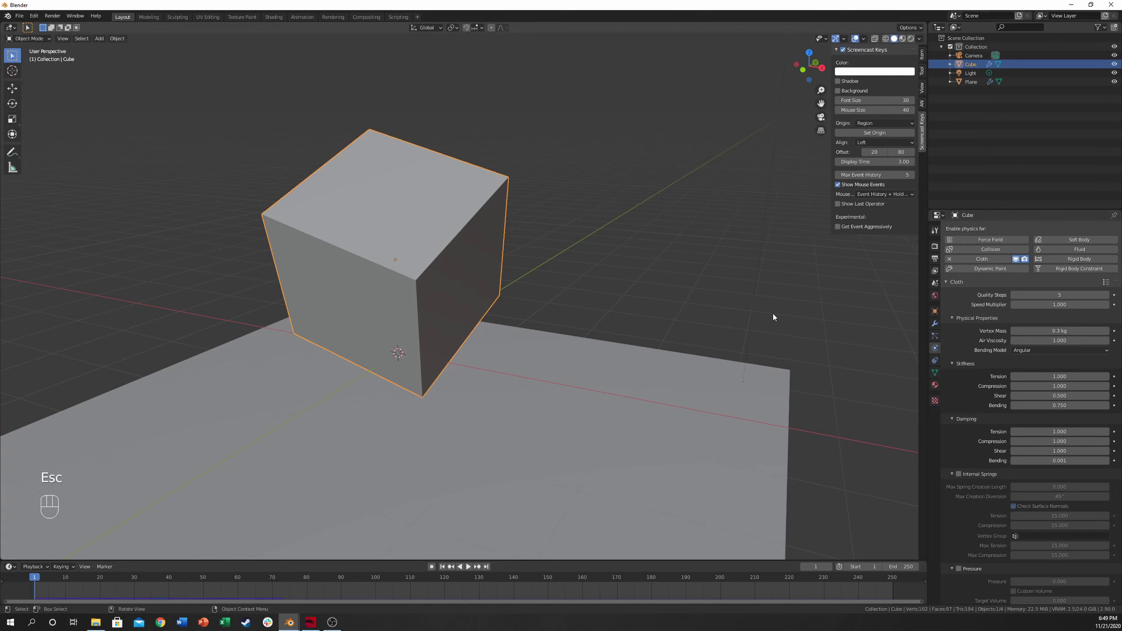
pyautogui.moveTo(564, 412); pyautogui.dragTo(544, 399, button='middle')
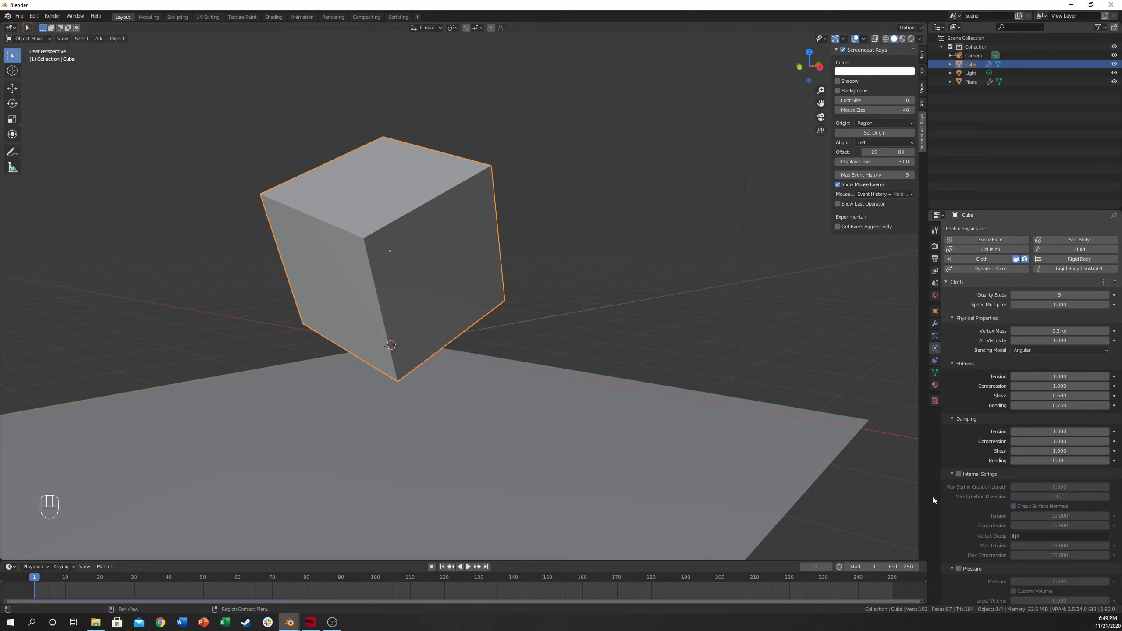
pyautogui.scroll(-4, 963, 509)
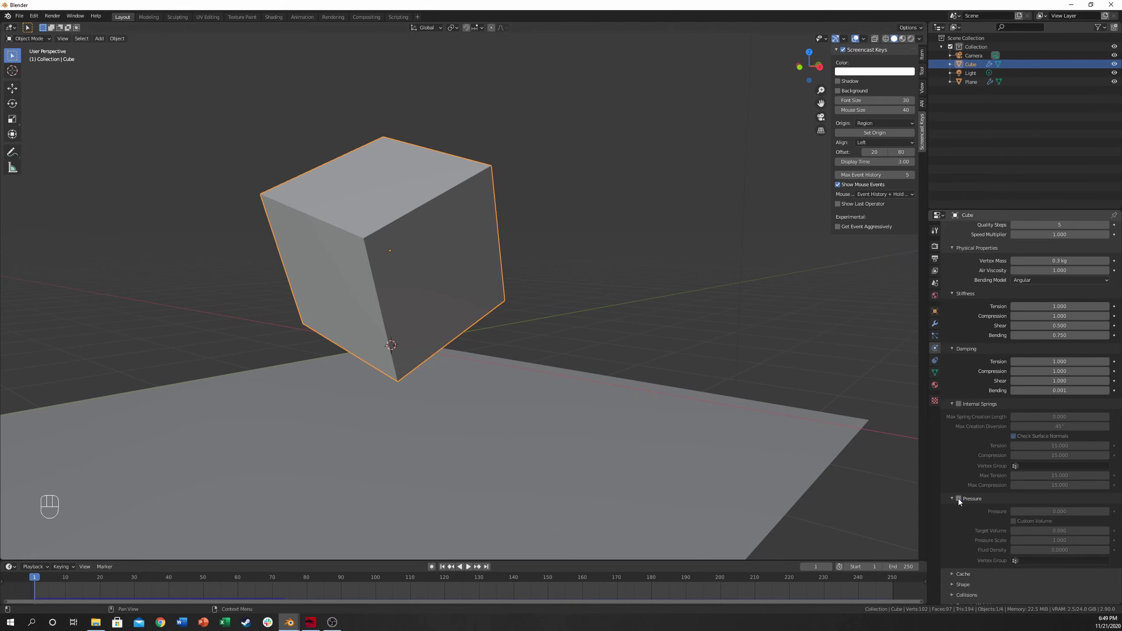
pyautogui.click(958, 498)
pyautogui.press('Escape')
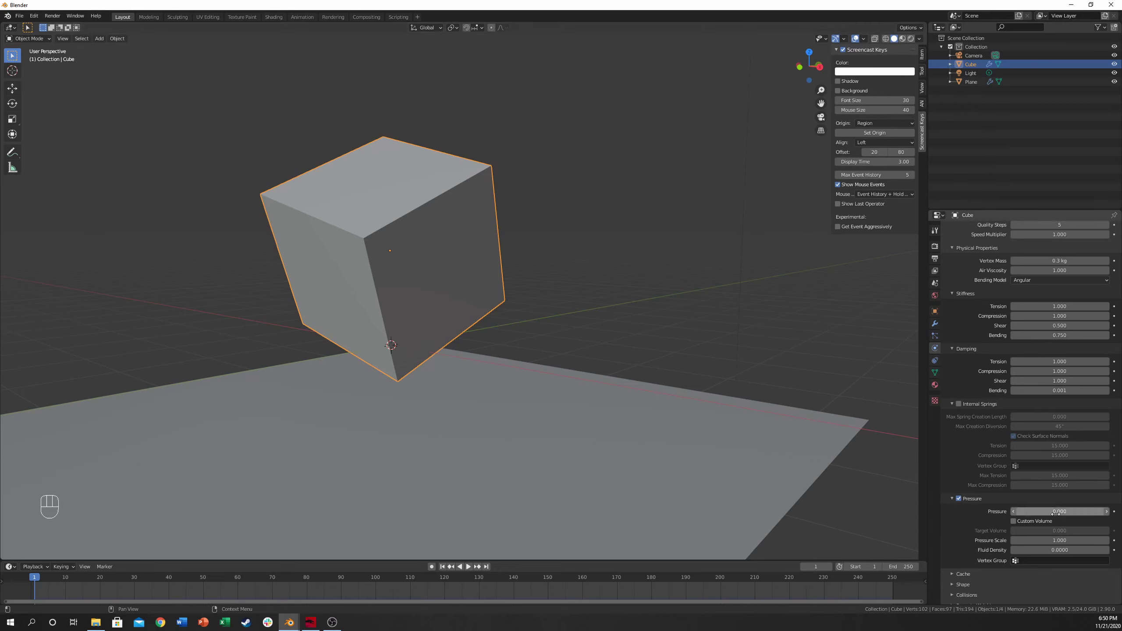
pyautogui.moveTo(1051, 512); pyautogui.dragTo(1069, 511)
pyautogui.press('space')
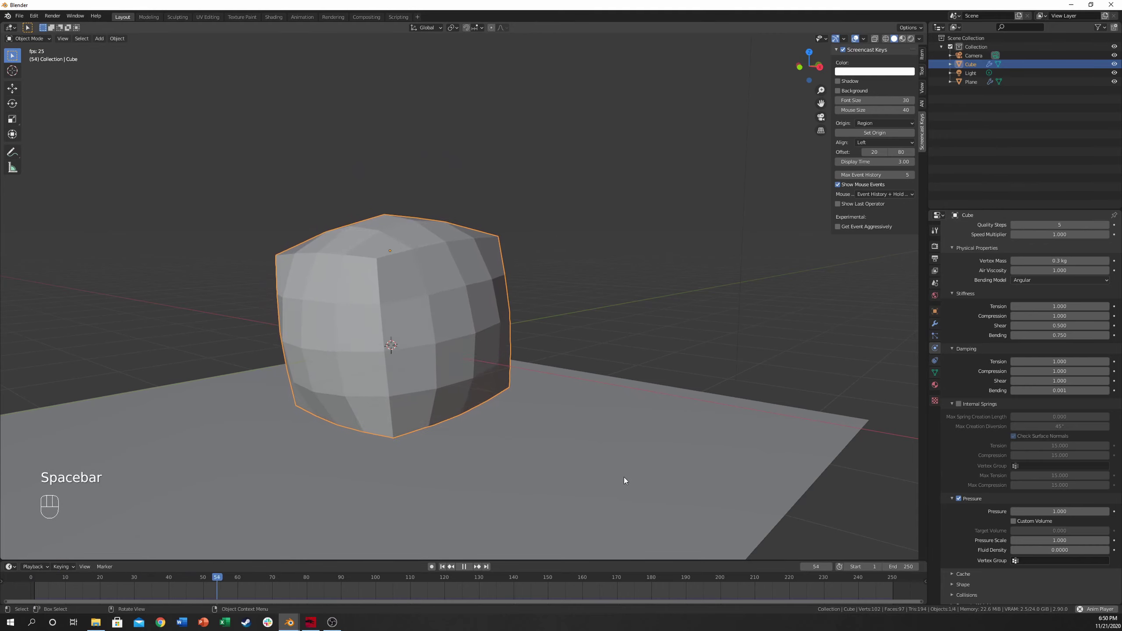
pyautogui.press('Escape')
pyautogui.click(959, 498)
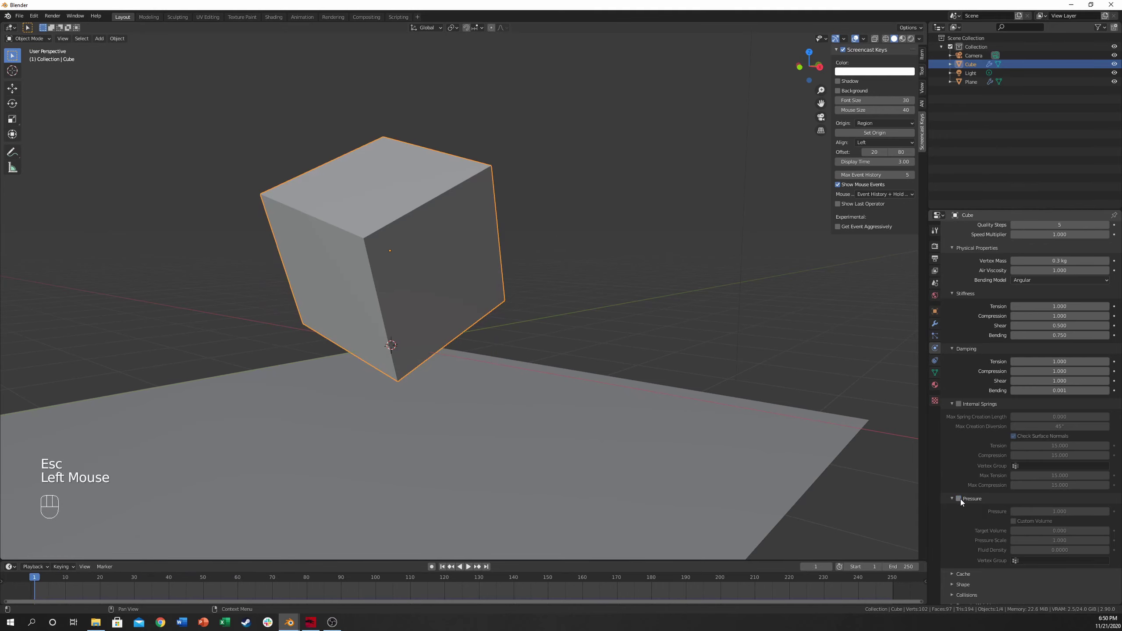
# Collapse the Pressure settings, show the modifier stack, and shade the cube smooth
pyautogui.click(952, 498)
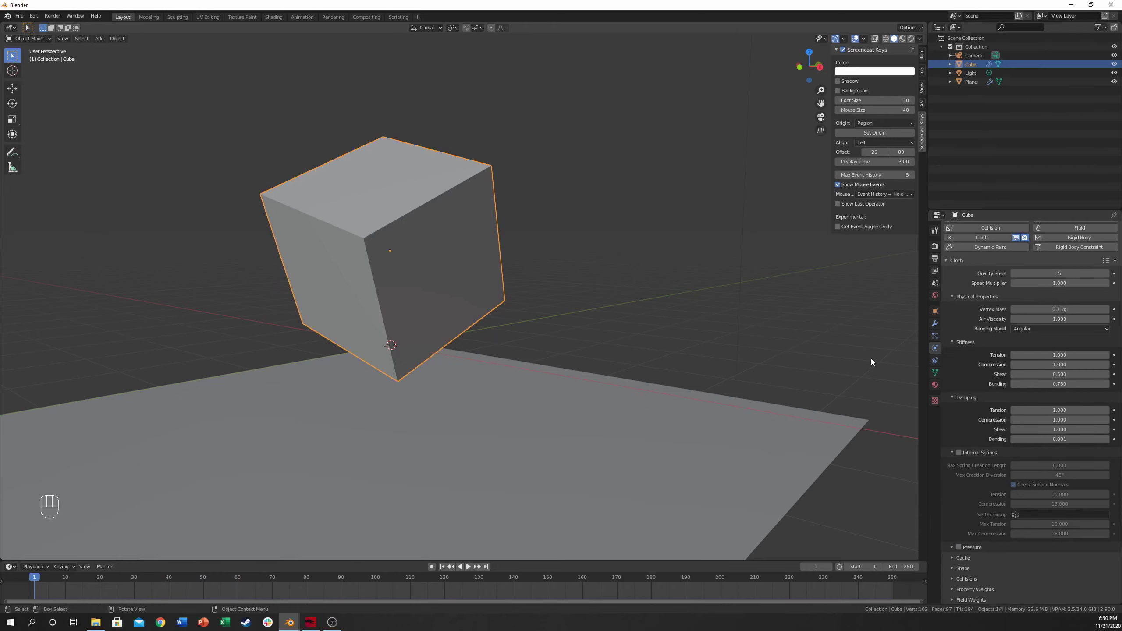
pyautogui.click(935, 324)
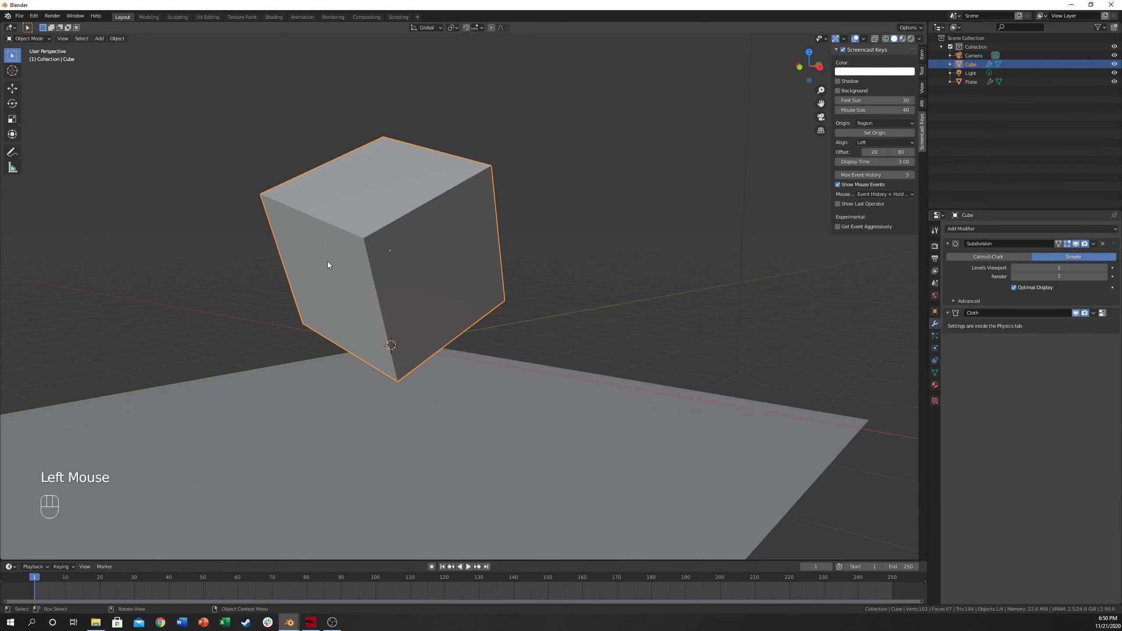
pyautogui.rightClick(335, 219)
pyautogui.click(329, 229)
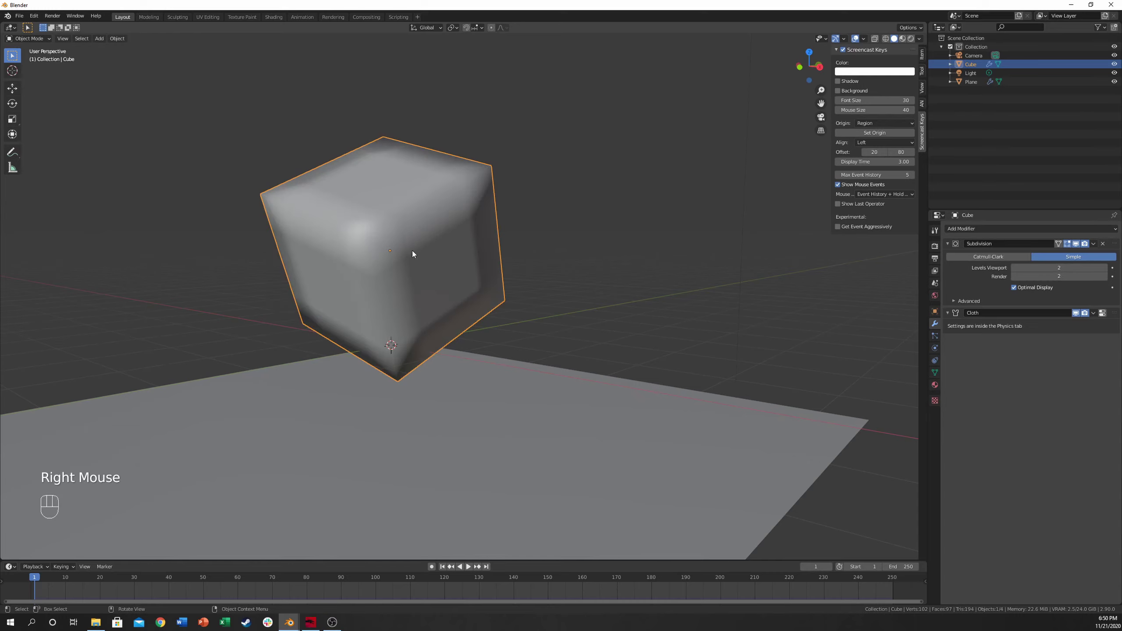
pyautogui.moveTo(384, 269); pyautogui.dragTo(384, 243, button='middle')
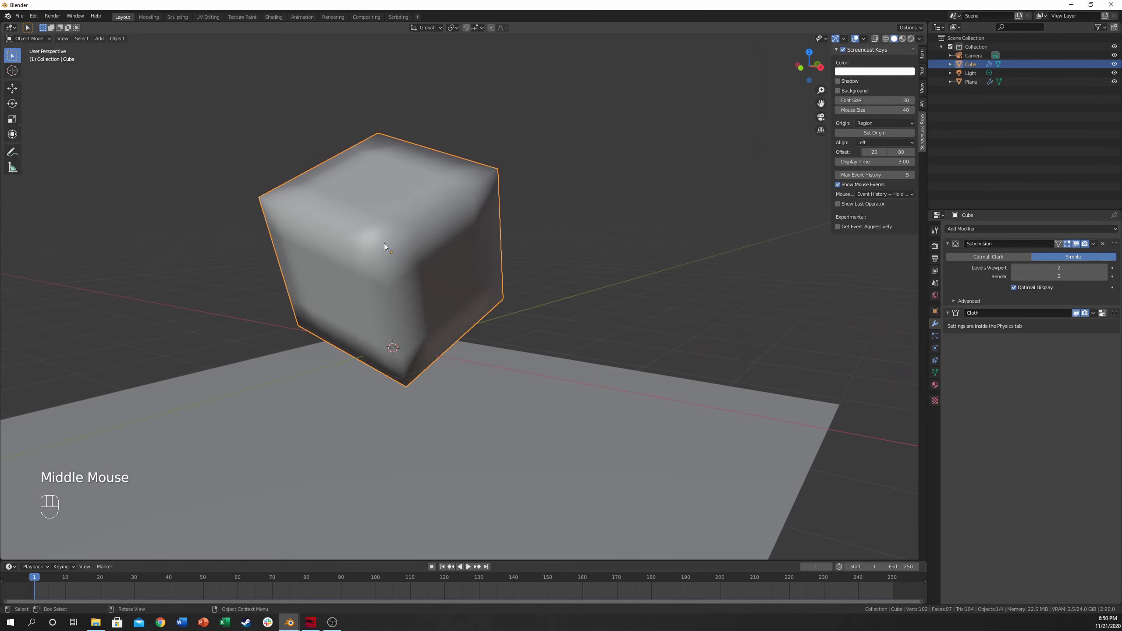
# Add a second Simple Subdivision modifier at level 2 and set the cube back to Shade Flat
pyautogui.click(1038, 228)
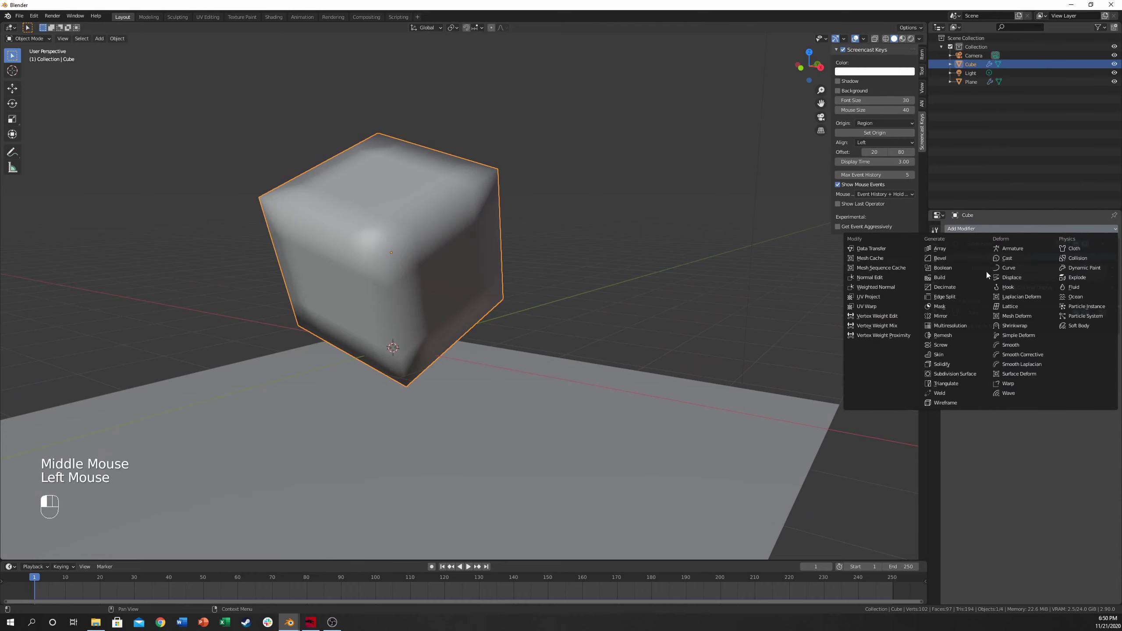
pyautogui.click(954, 374)
pyautogui.click(1104, 365)
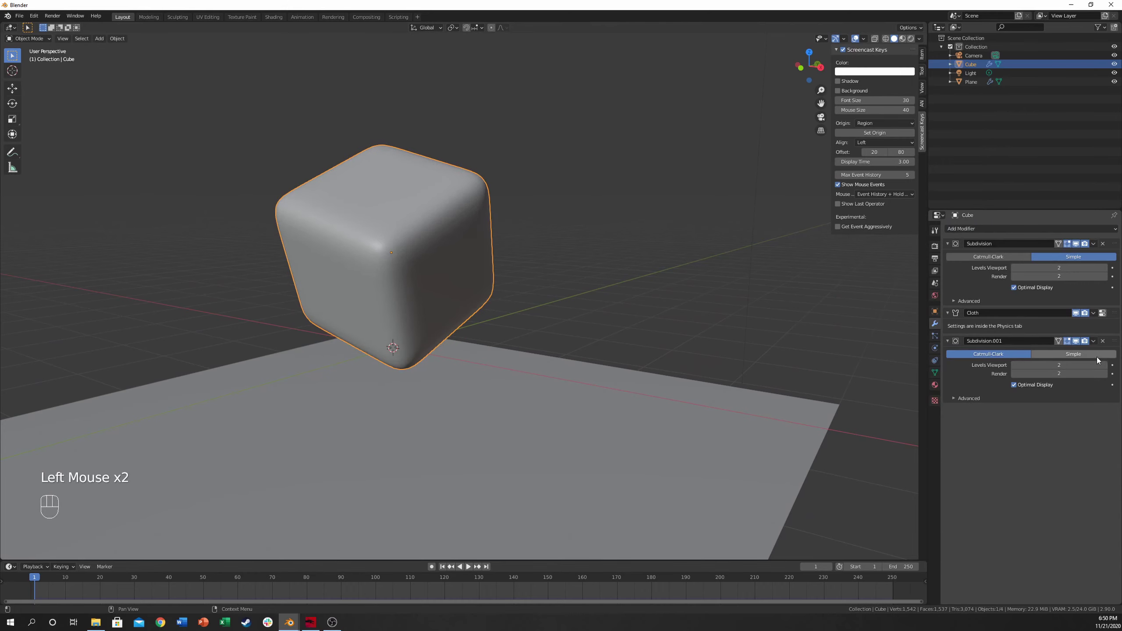
pyautogui.click(1095, 355)
pyautogui.moveTo(618, 305); pyautogui.dragTo(590, 305, button='middle')
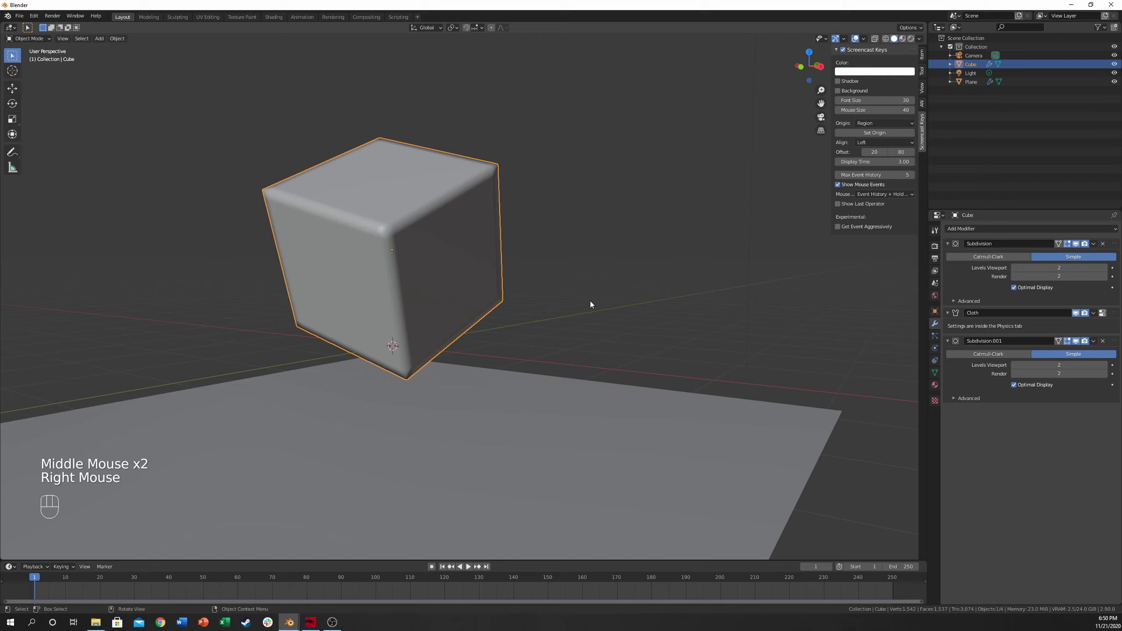
pyautogui.rightClick(357, 230)
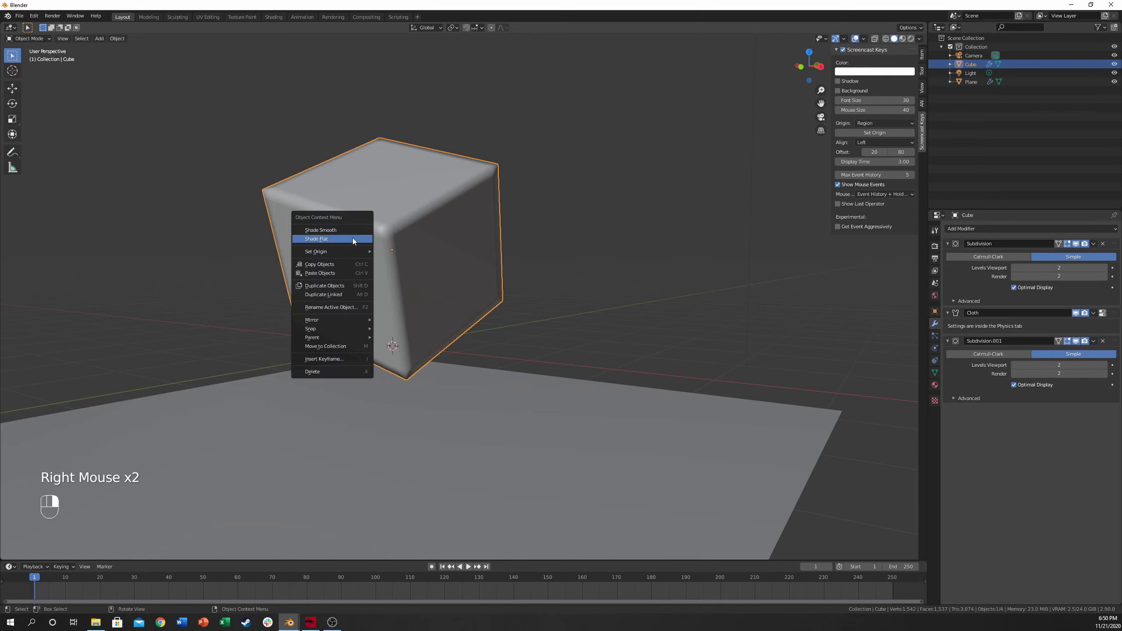
pyautogui.click(354, 240)
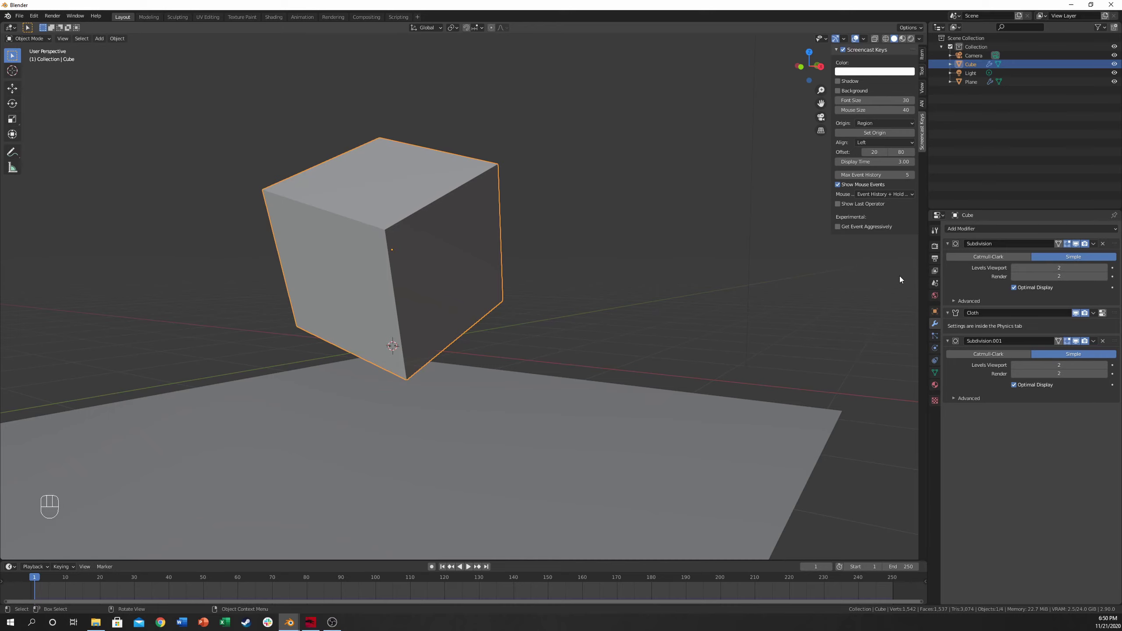
# Add a third Catmull-Clark Subdivision modifier, testing Subdivision.001's viewport level at 0 then 2
pyautogui.click(1021, 229)
pyautogui.click(957, 374)
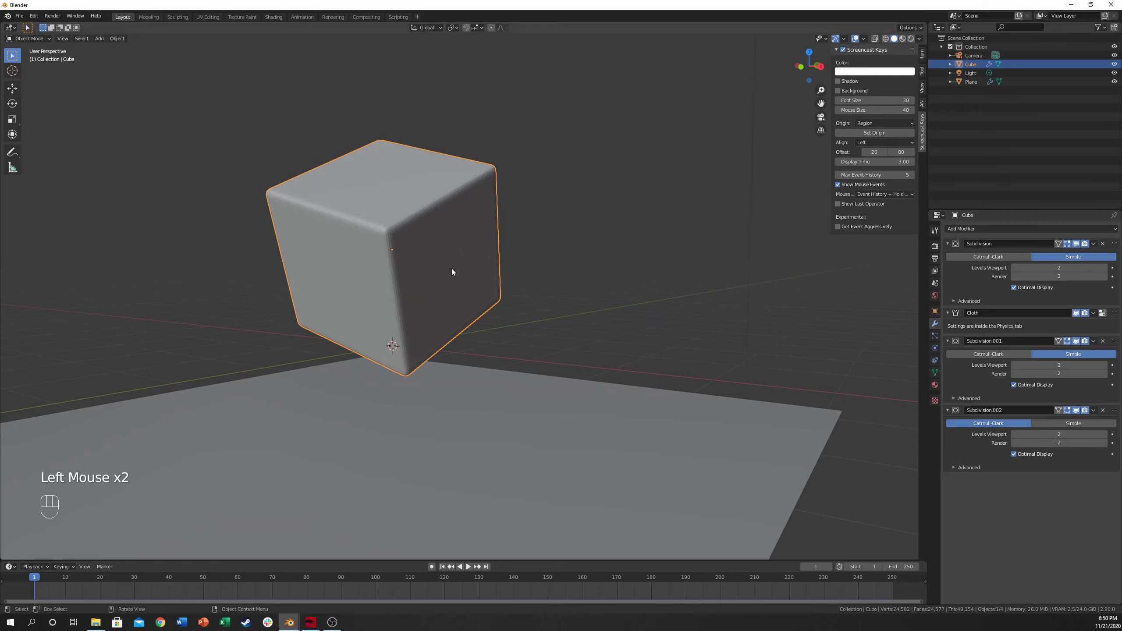
pyautogui.click(1014, 365)
pyautogui.click(1015, 365)
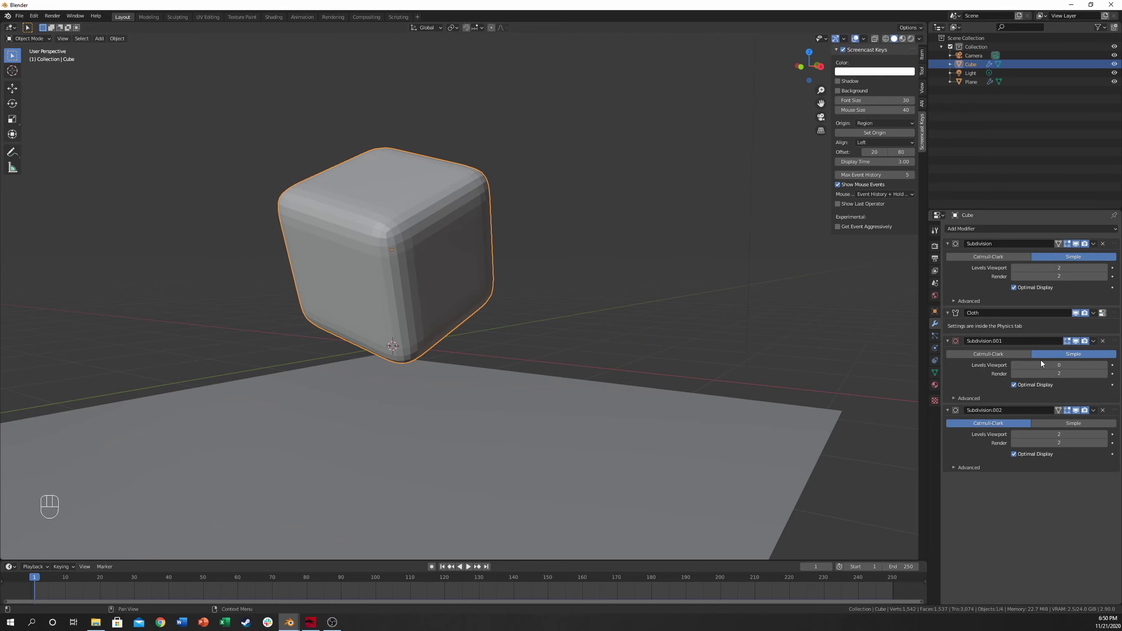
pyautogui.click(1104, 365)
pyautogui.click(1105, 365)
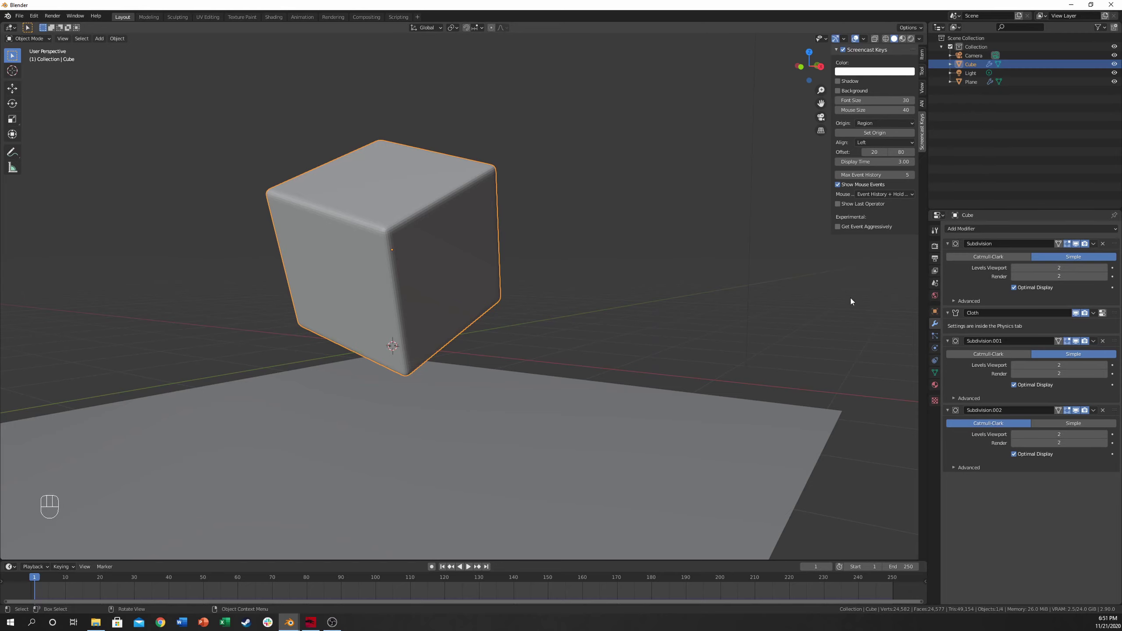
# Apply Shade Smooth to the cube, then play the cloth drop and stop at frame 1
pyautogui.rightClick(347, 217)
pyautogui.click(344, 213)
pyautogui.press('space')
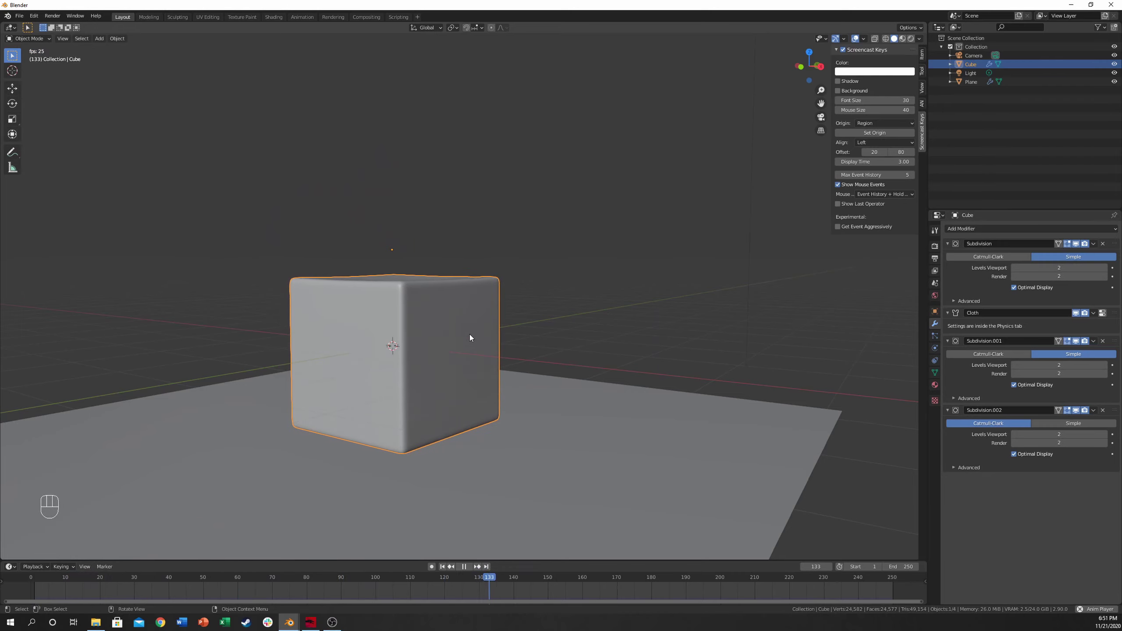
pyautogui.press('Escape')
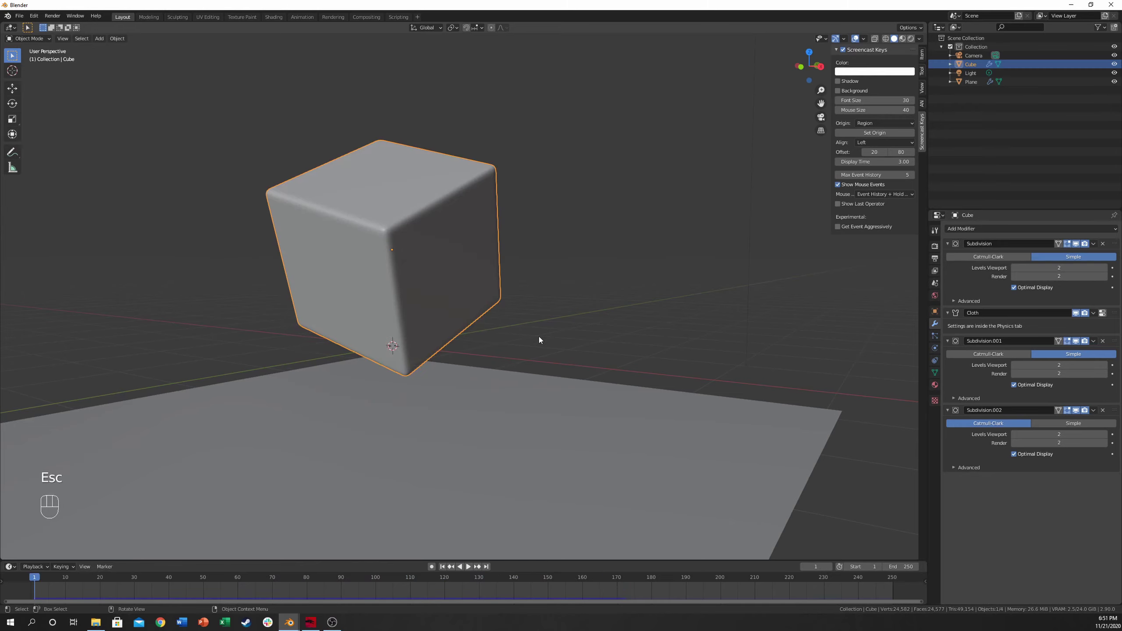